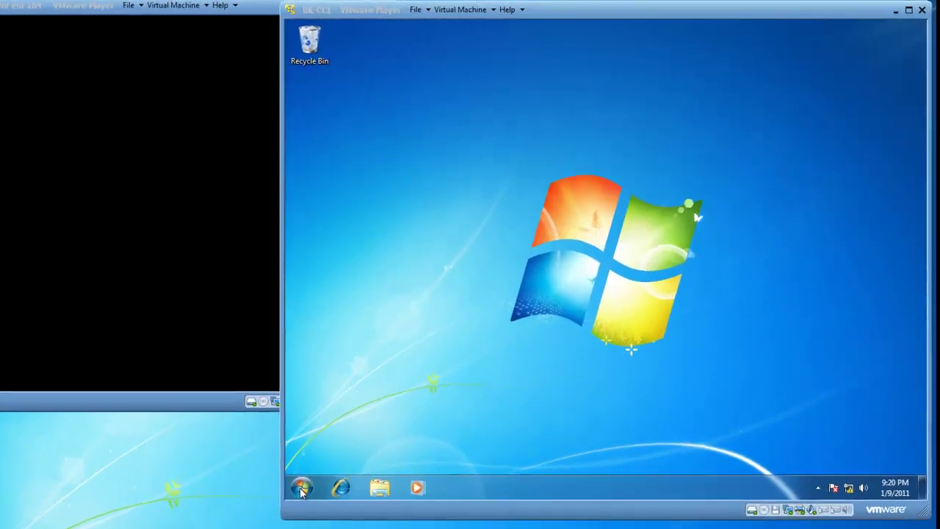
Open the Computer Management console for this Windows 7 machine.
{"action": "left_click", "coordinate": [301, 489]}
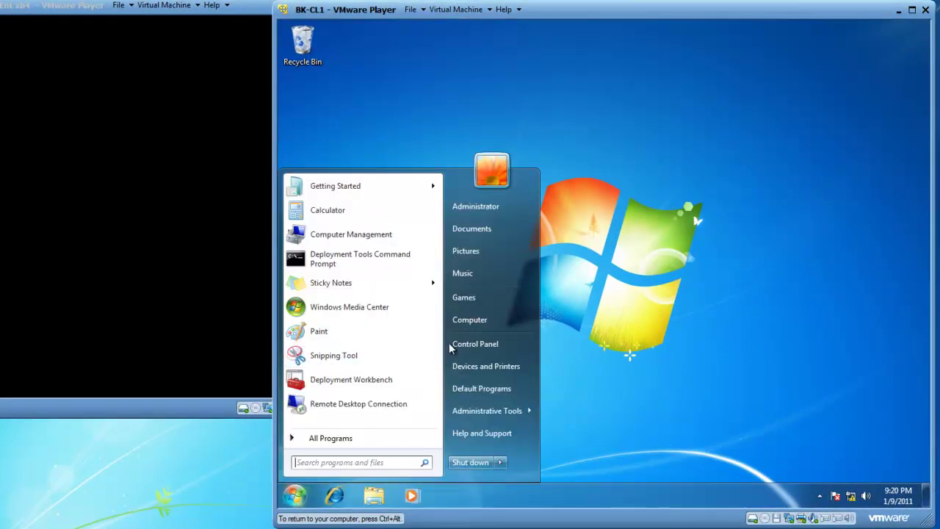
{"action": "right_click", "coordinate": [468, 319]}
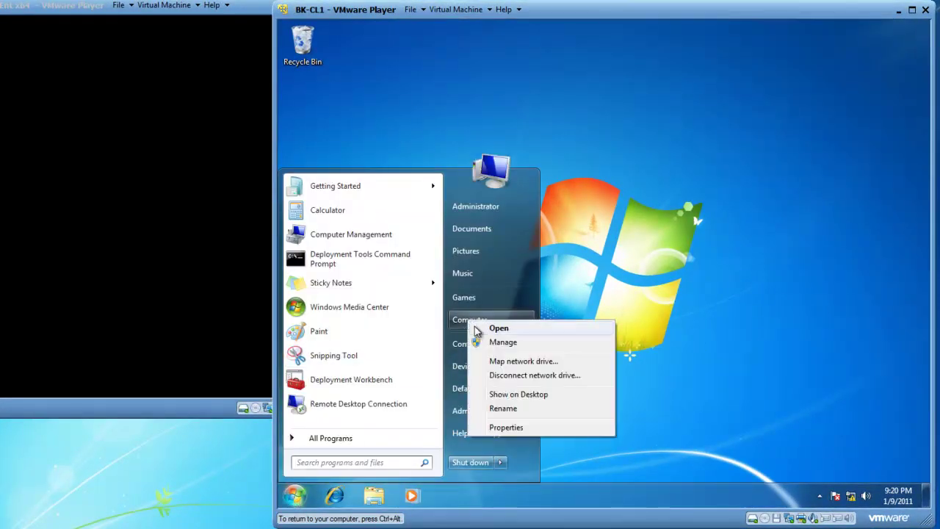
{"action": "key", "text": "Escape"}
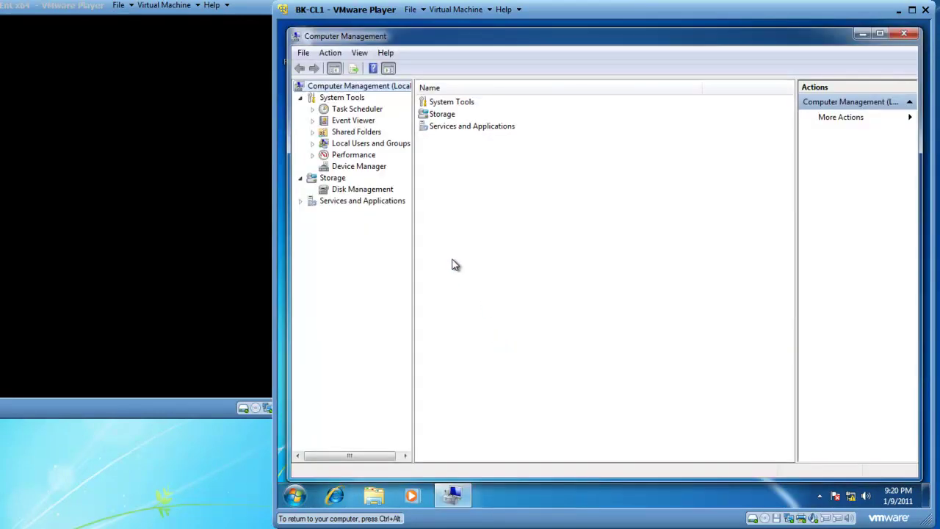
Show the User Defined data collector sets under Performance in Computer Management.
{"action": "left_click", "coordinate": [349, 157]}
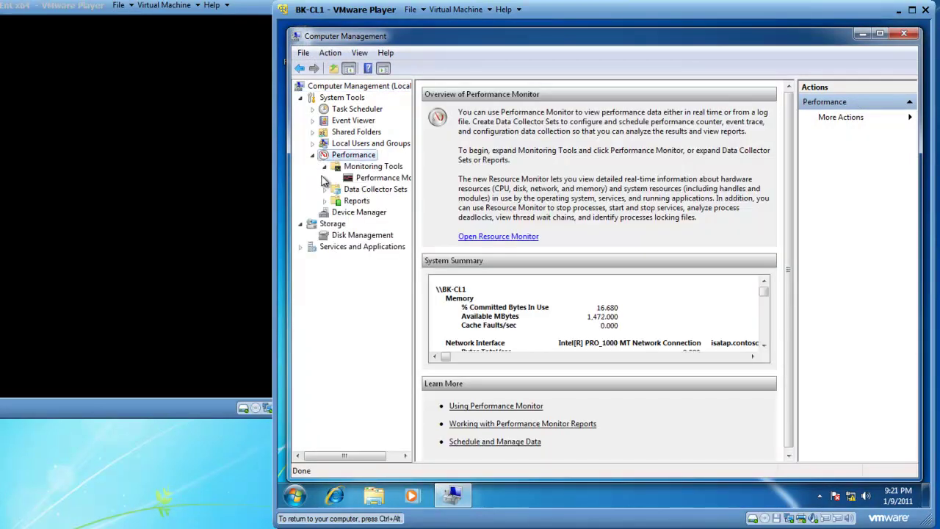
{"action": "left_click", "coordinate": [365, 192]}
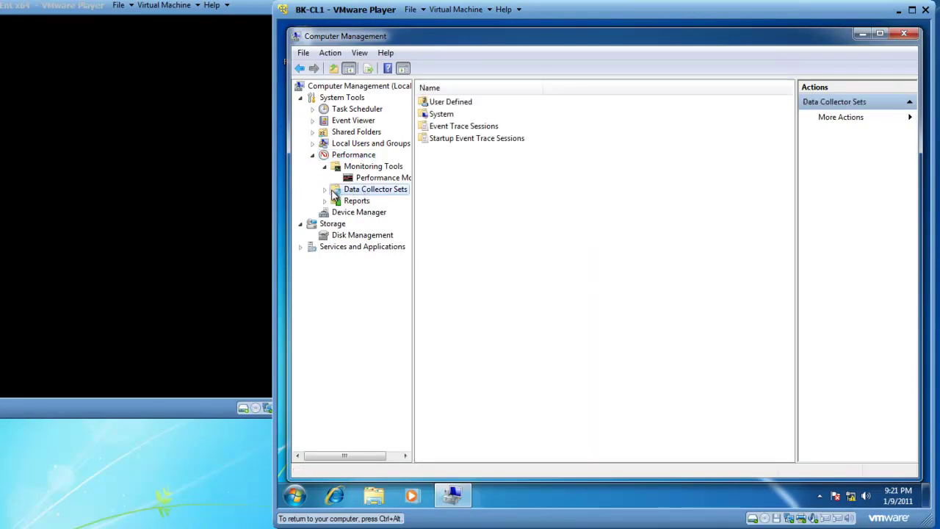
{"action": "left_click", "coordinate": [327, 192]}
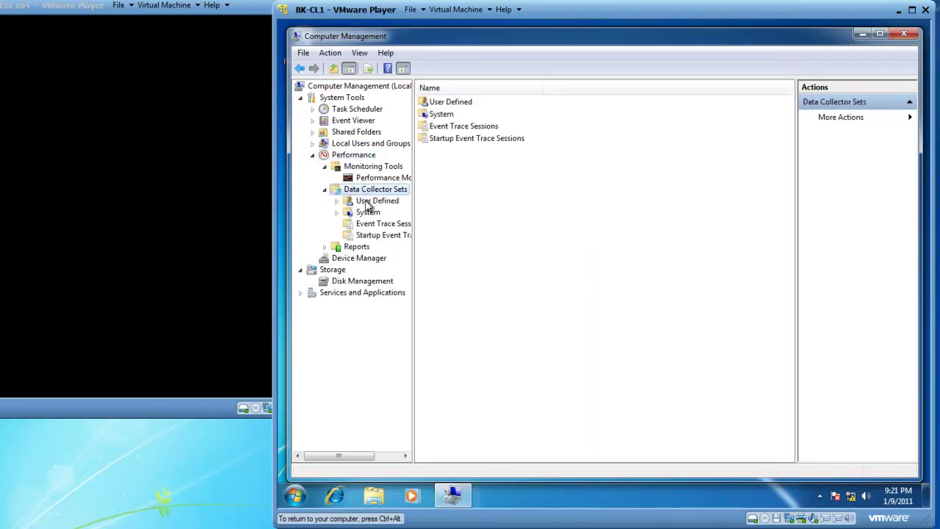
{"action": "left_click", "coordinate": [368, 205]}
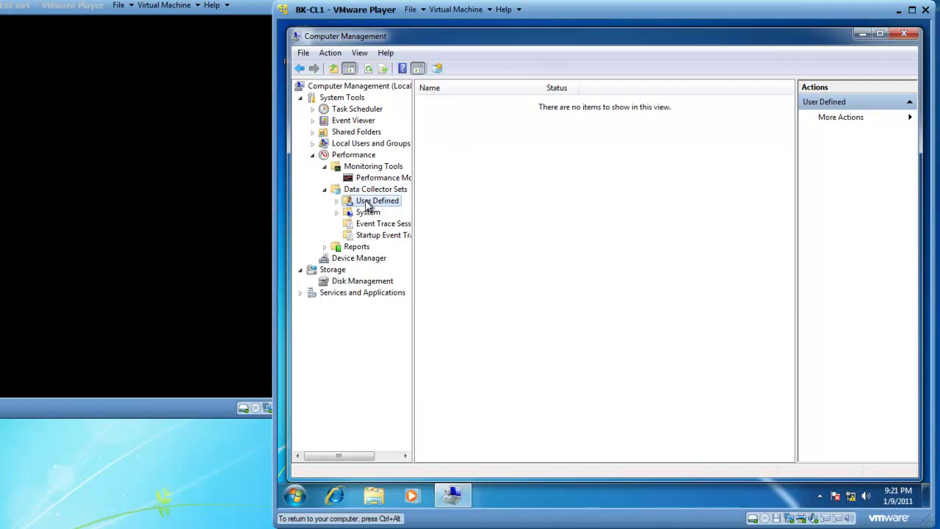
Start a new user-defined data collector set named BK-CL1, created manually, with performance counter data logs.
{"action": "right_click", "coordinate": [367, 205]}
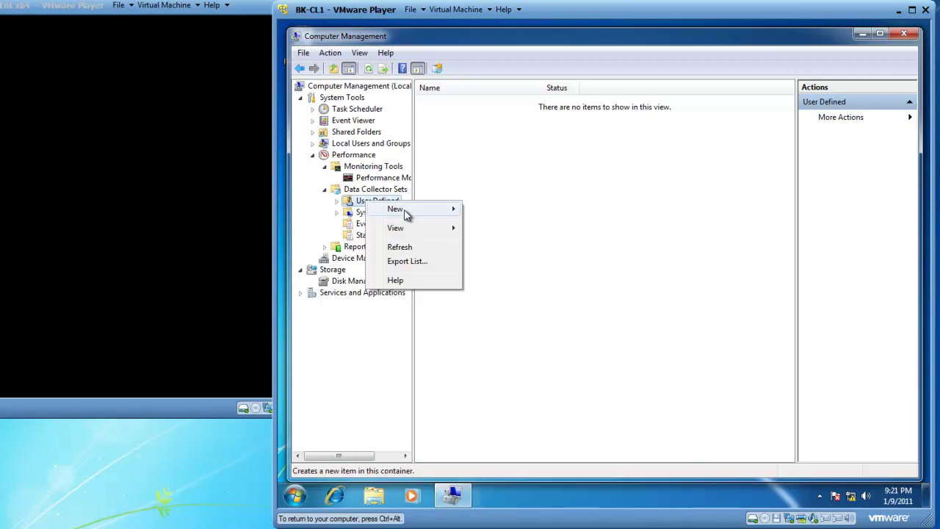
{"action": "mouse_move", "coordinate": [407, 213]}
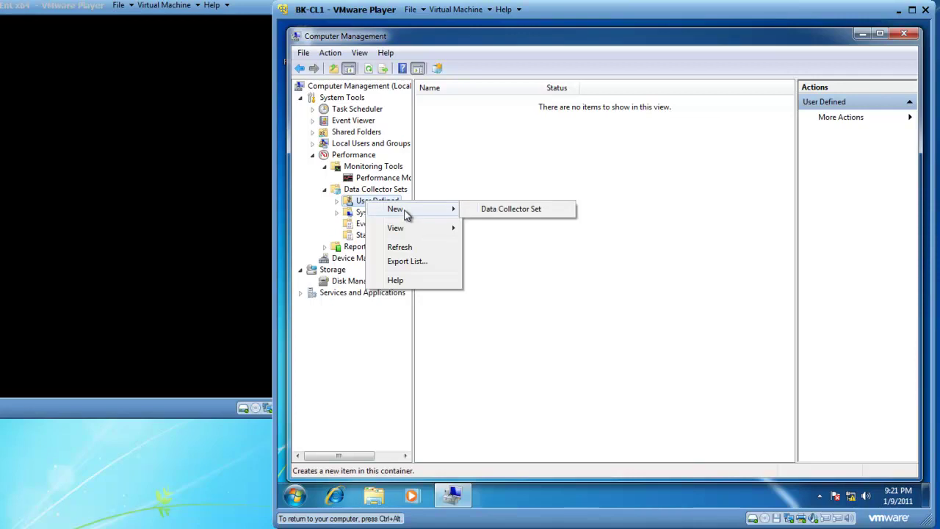
{"action": "left_click", "coordinate": [487, 210]}
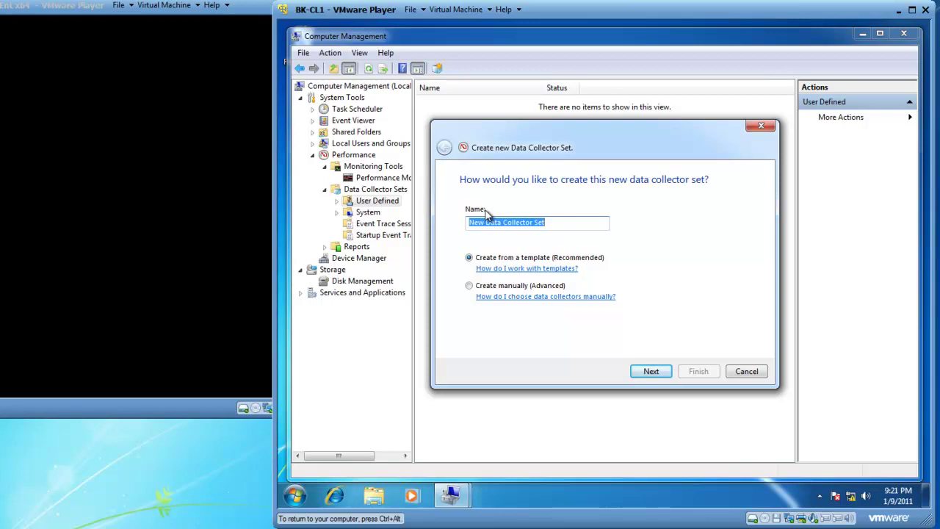
{"action": "type", "text": "BK-CL1"}
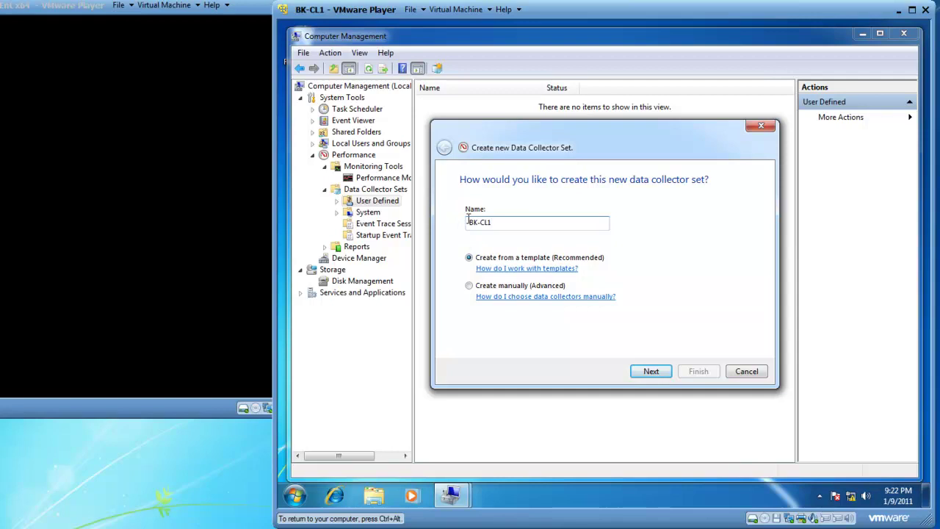
{"action": "left_click", "coordinate": [469, 286]}
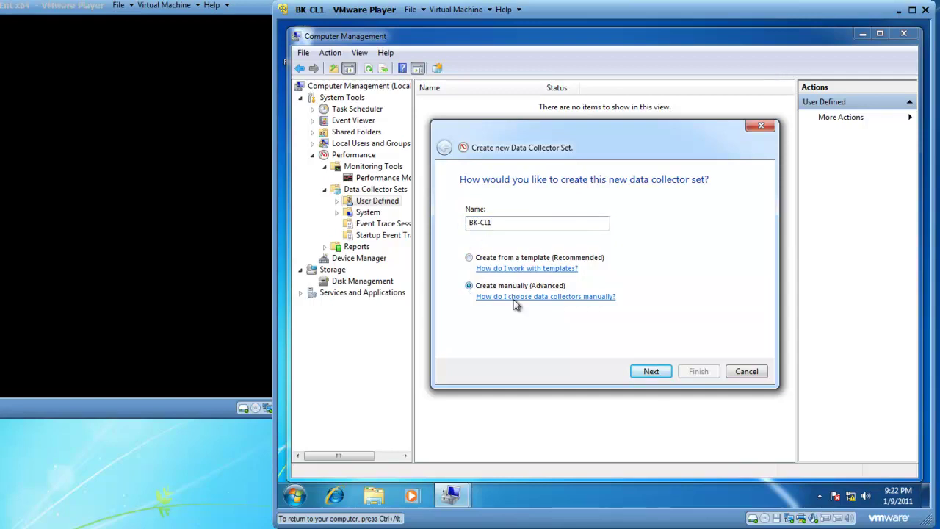
{"action": "left_click", "coordinate": [653, 374]}
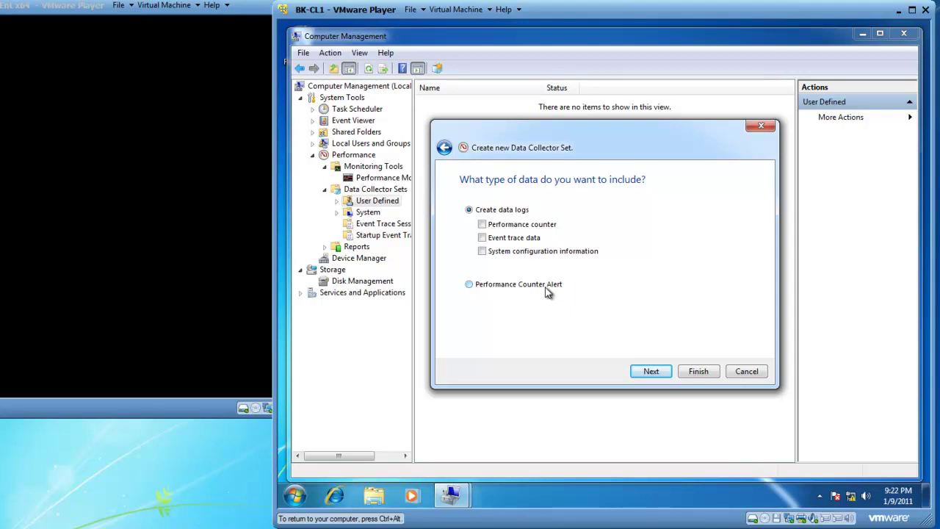
{"action": "left_click", "coordinate": [484, 227]}
{"action": "left_click", "coordinate": [649, 373]}
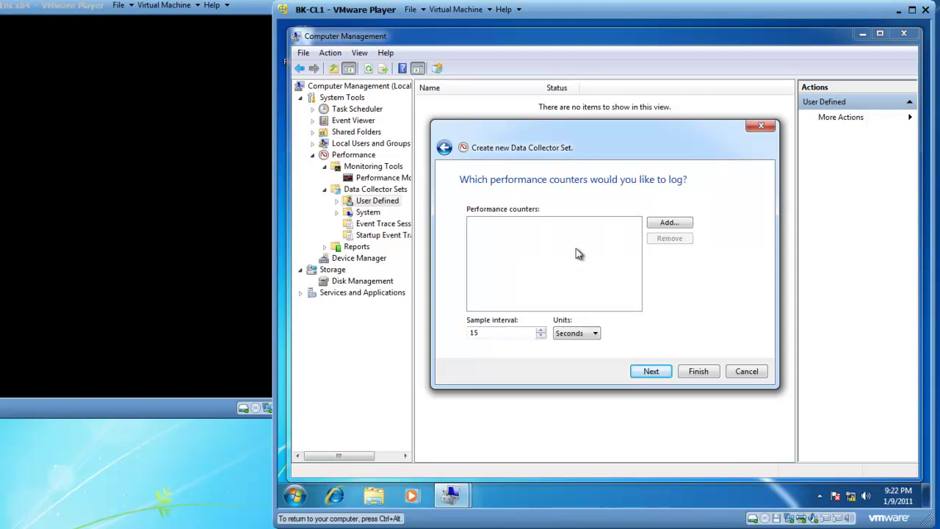
Add the Processor counter % Processor Time for the _Total instance to the counters being logged.
{"action": "left_click", "coordinate": [669, 223]}
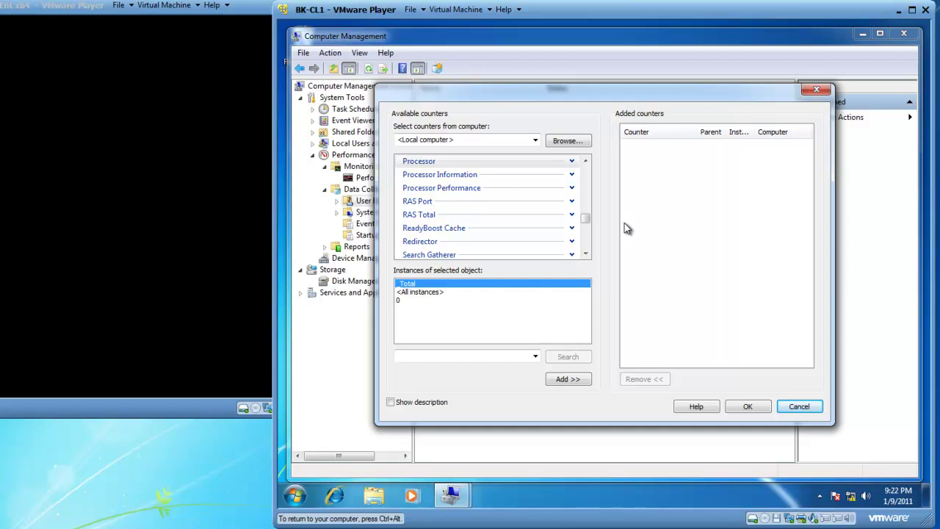
{"action": "left_click", "coordinate": [572, 161]}
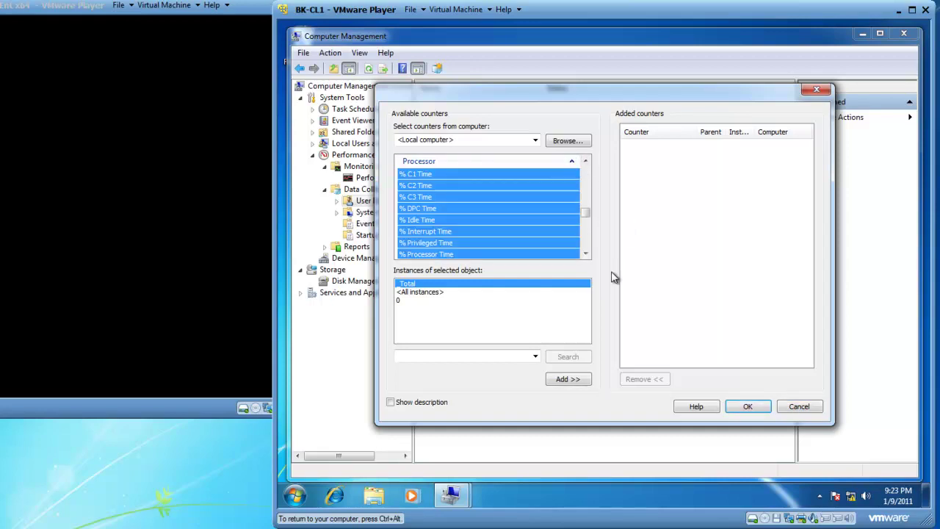
{"action": "left_click", "coordinate": [560, 187]}
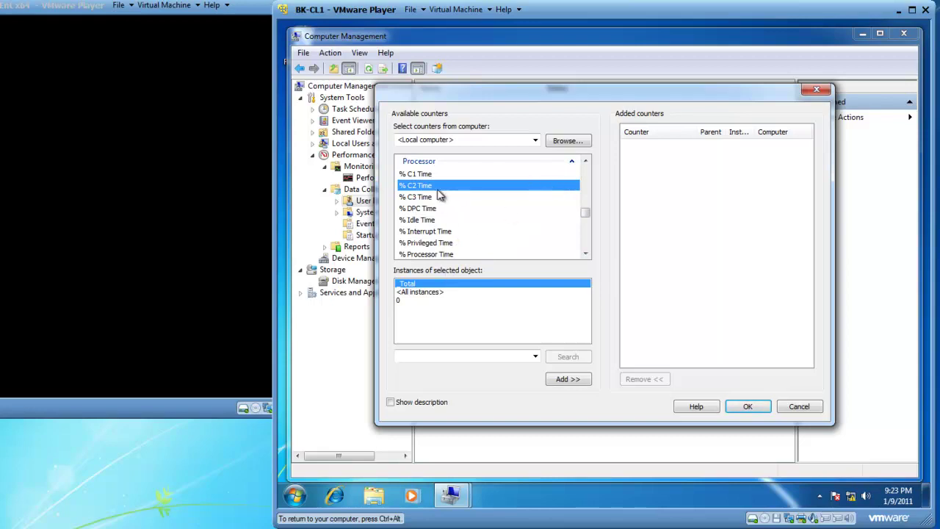
{"action": "left_click", "coordinate": [440, 253]}
{"action": "left_click", "coordinate": [567, 379]}
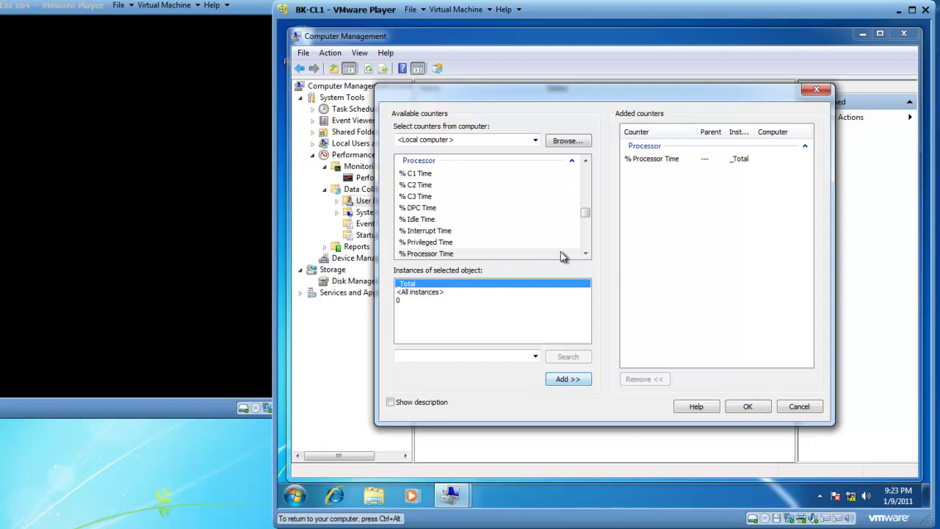
Add the Processor counter Interrupts/sec for the _Total instance and collapse the Processor category.
{"action": "scroll", "coordinate": [586, 247], "scroll_direction": "down", "scroll_amount": 6}
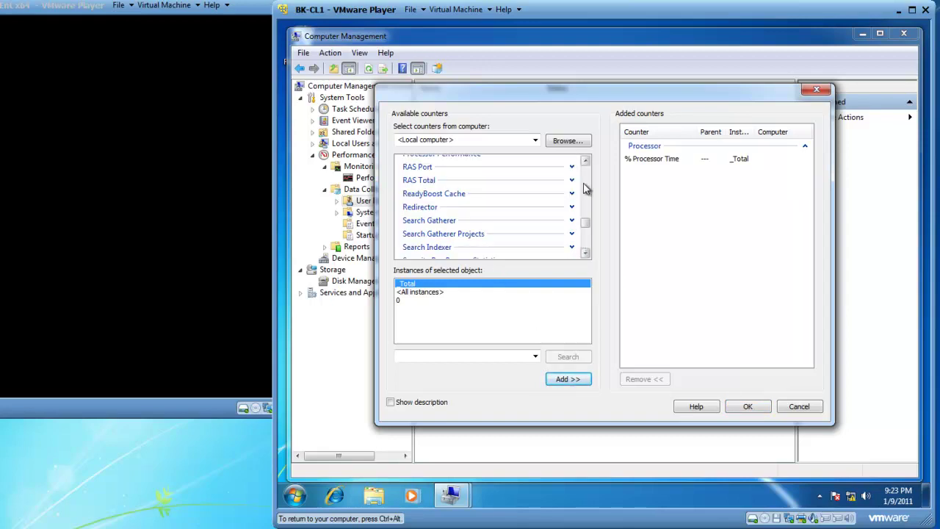
{"action": "scroll", "coordinate": [586, 189], "scroll_direction": "up", "scroll_amount": 3}
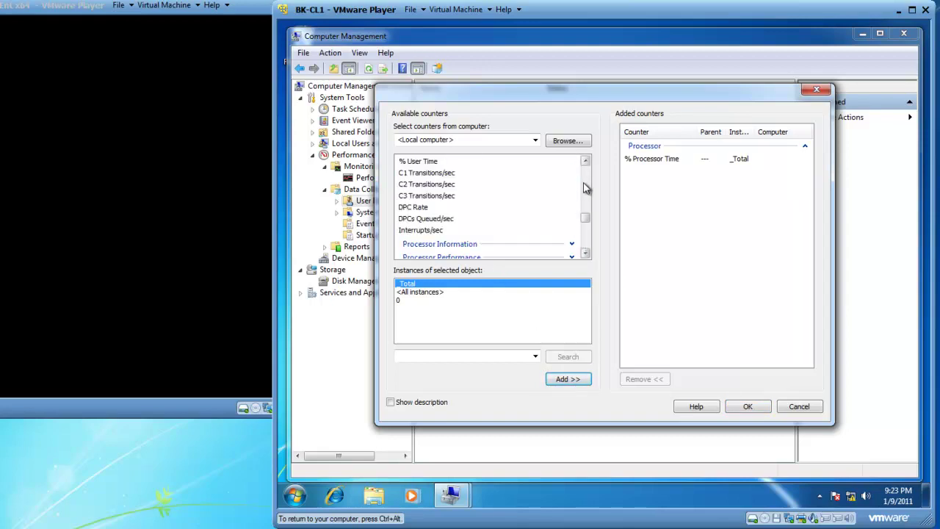
{"action": "left_click", "coordinate": [420, 233]}
{"action": "left_click", "coordinate": [558, 379]}
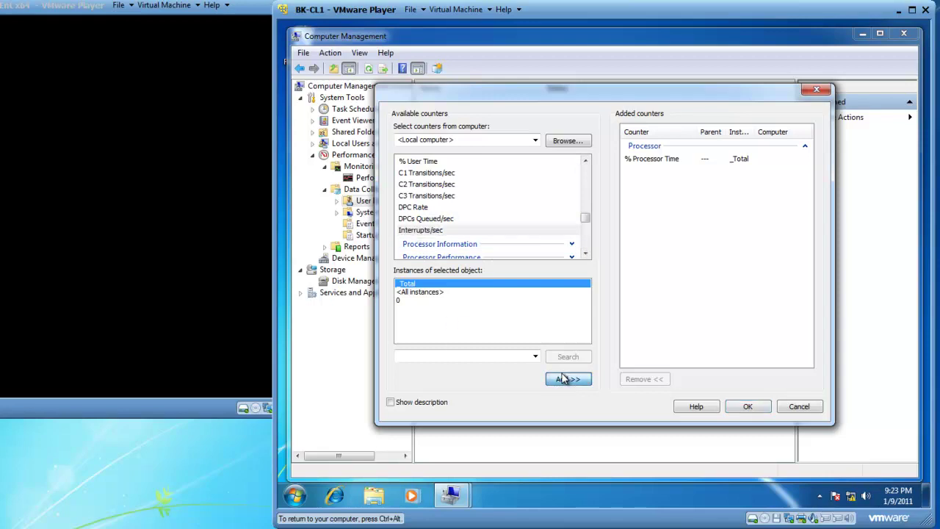
{"action": "scroll", "coordinate": [575, 165], "scroll_direction": "up", "scroll_amount": 3}
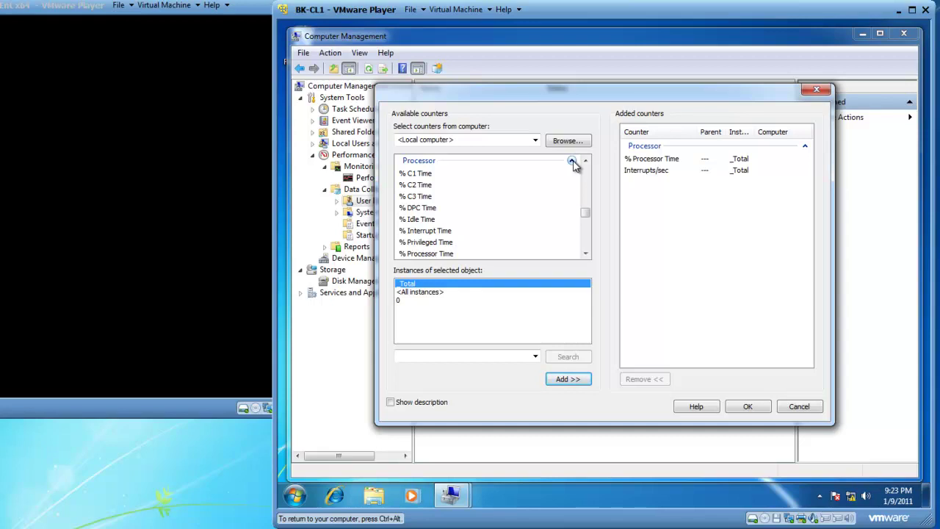
{"action": "left_click", "coordinate": [573, 161]}
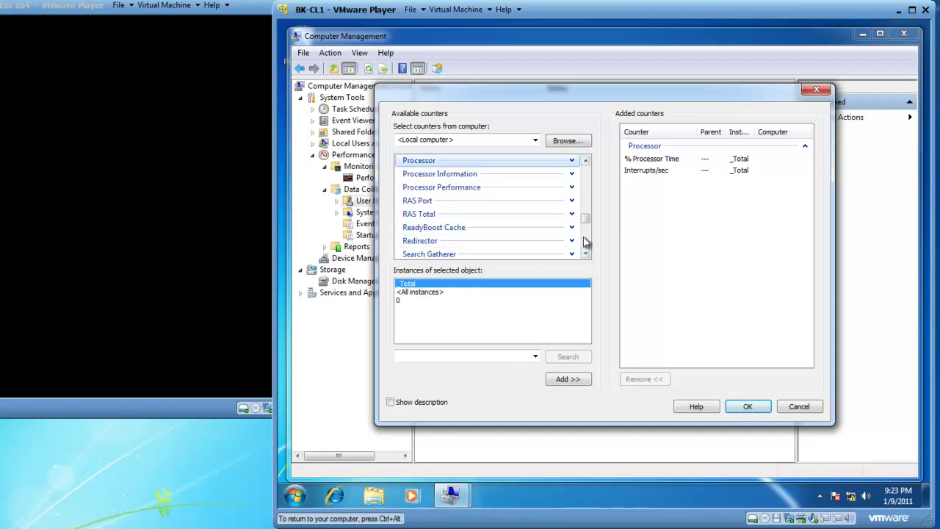
Add the System counter Processor Queue Length and collapse the System category.
{"action": "scroll", "coordinate": [584, 244], "scroll_direction": "down", "scroll_amount": 5}
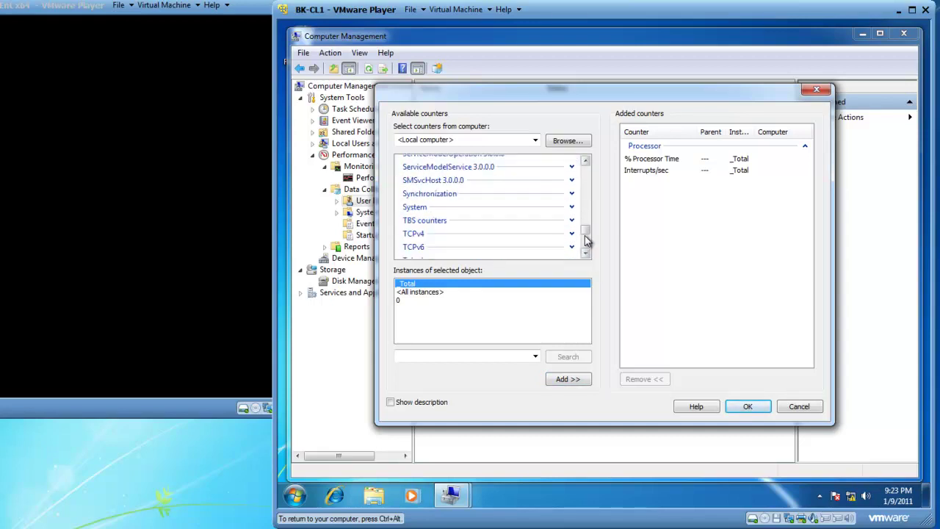
{"action": "left_click", "coordinate": [573, 208]}
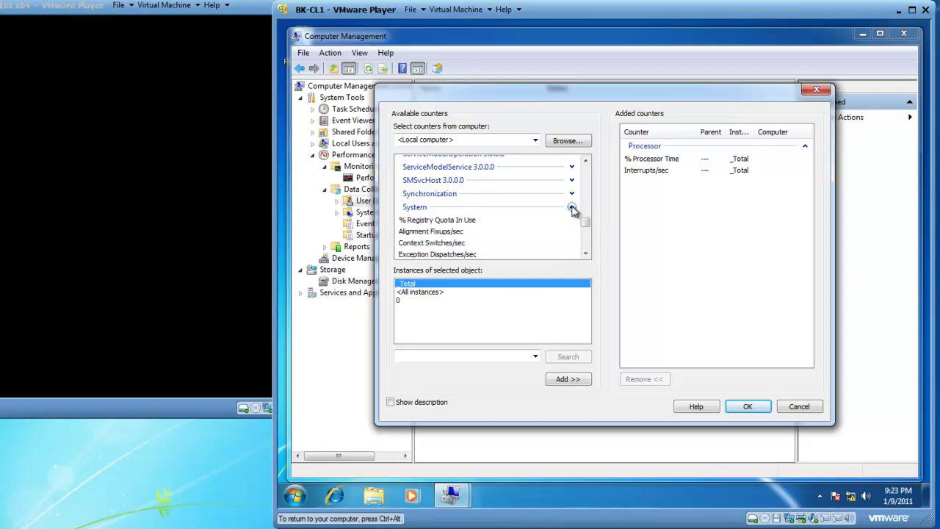
{"action": "scroll", "coordinate": [588, 249], "scroll_direction": "down", "scroll_amount": 3}
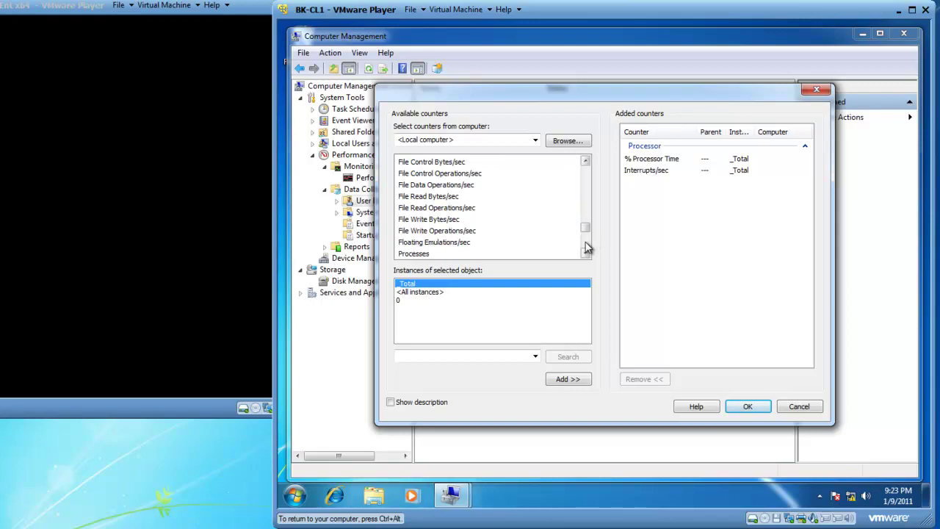
{"action": "scroll", "coordinate": [588, 248], "scroll_direction": "down", "scroll_amount": 3}
{"action": "left_click", "coordinate": [427, 161]}
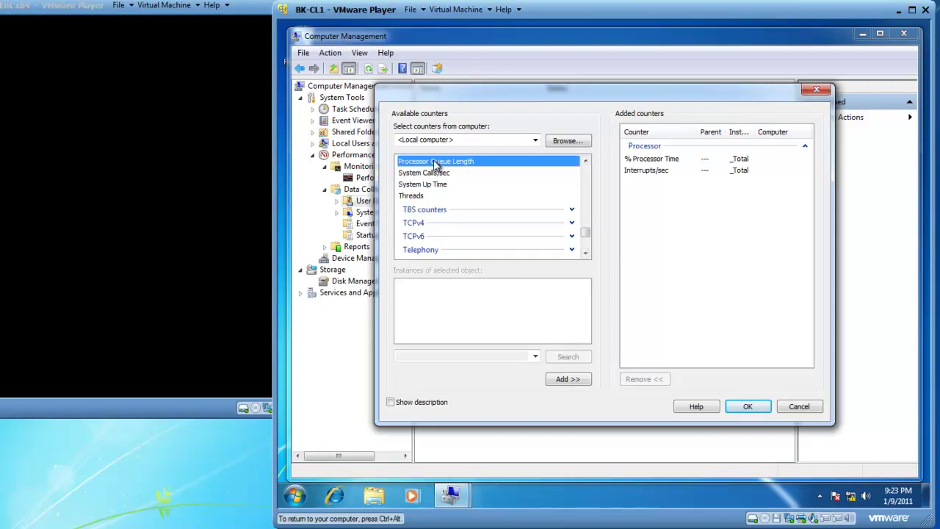
{"action": "left_click", "coordinate": [561, 380]}
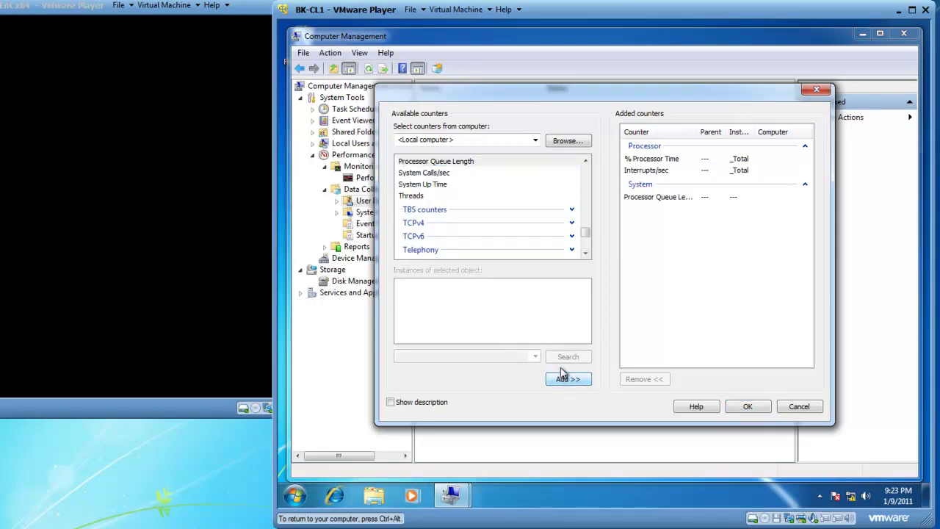
{"action": "scroll", "coordinate": [581, 186], "scroll_direction": "up", "scroll_amount": 3}
{"action": "scroll", "coordinate": [573, 198], "scroll_direction": "up", "scroll_amount": 3}
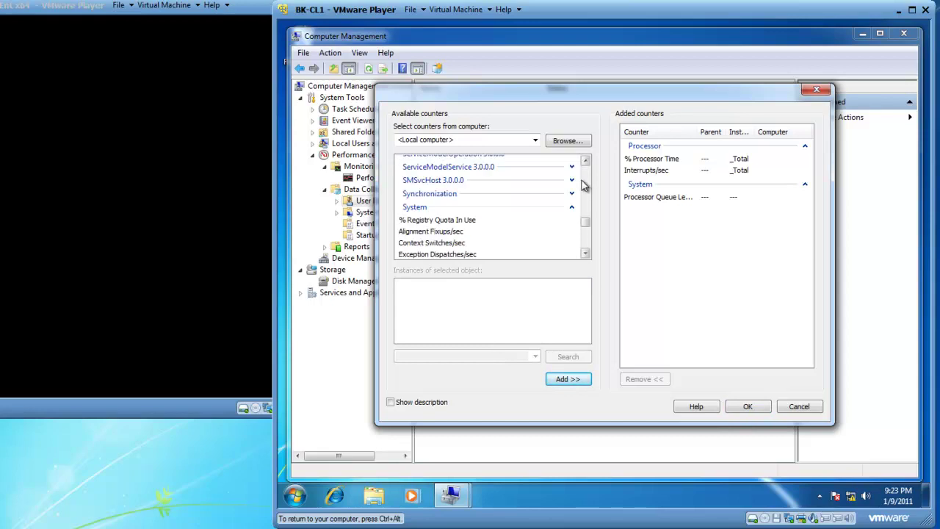
{"action": "left_click", "coordinate": [573, 208]}
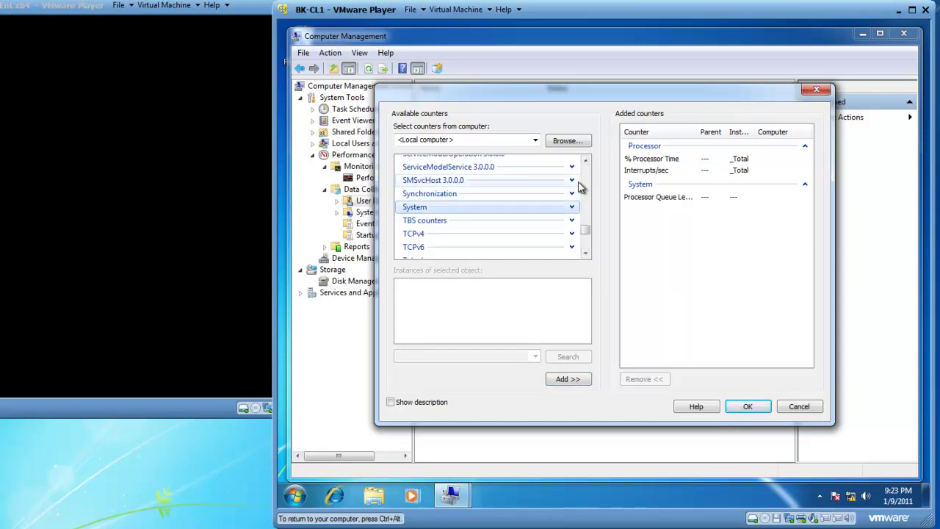
Add the Server Work Queues counter Queue Length for all instances.
{"action": "scroll", "coordinate": [588, 182], "scroll_direction": "up", "scroll_amount": 3}
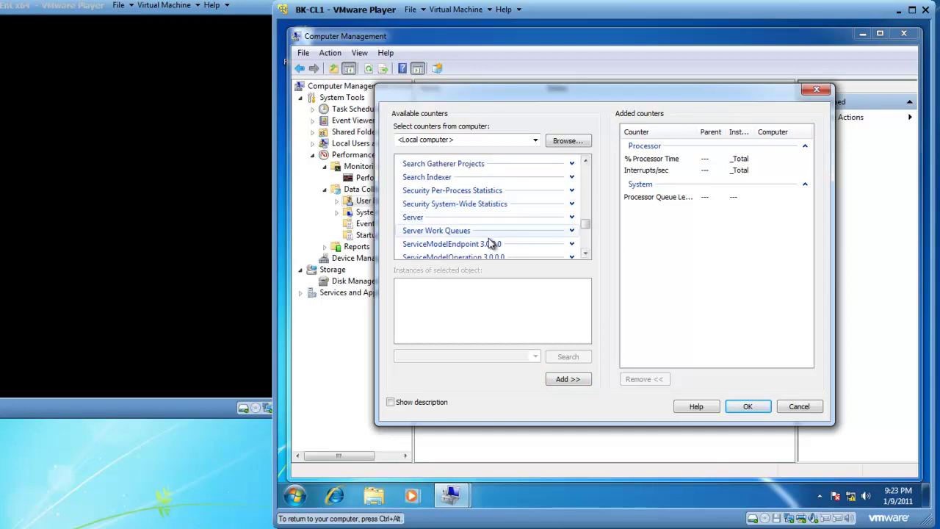
{"action": "left_click", "coordinate": [572, 230]}
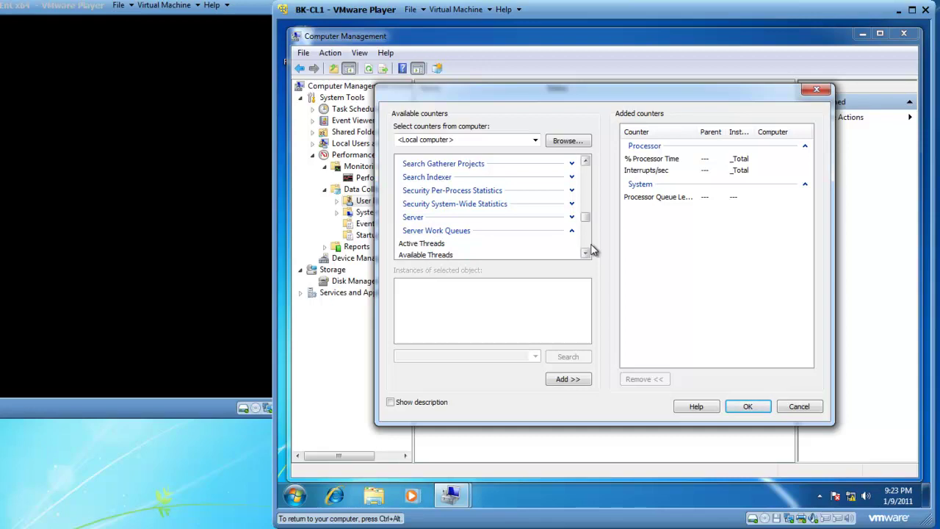
{"action": "scroll", "coordinate": [588, 248], "scroll_direction": "down", "scroll_amount": 3}
{"action": "left_click", "coordinate": [410, 244]}
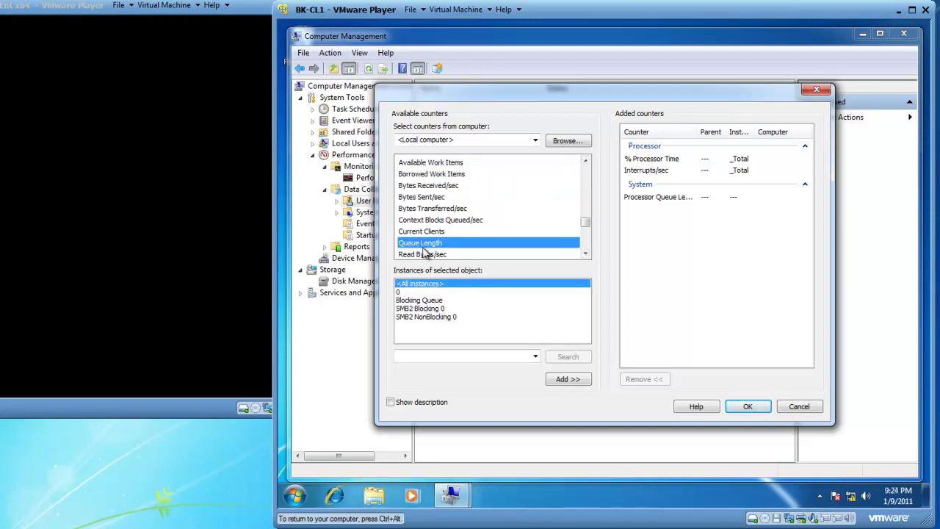
{"action": "left_click", "coordinate": [566, 380]}
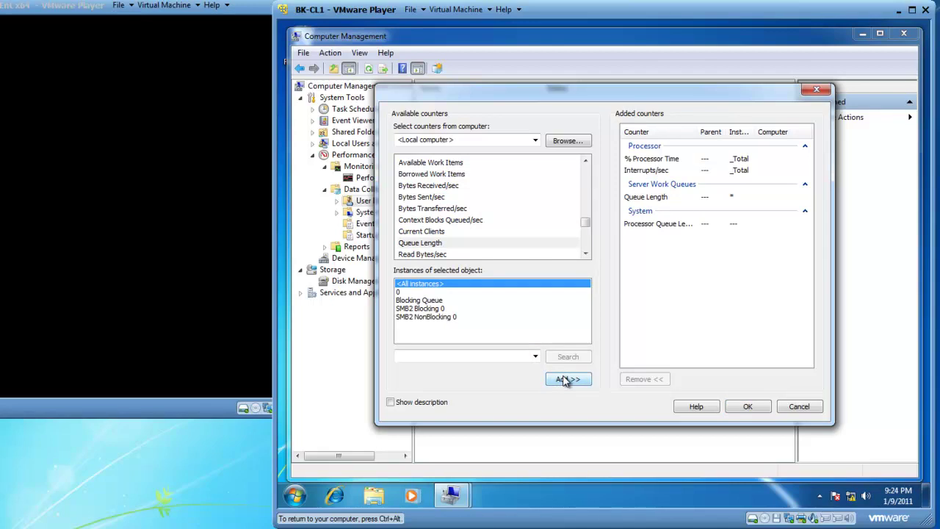
Add the Memory counters Page Faults/sec and Pages/sec to the counters being logged.
{"action": "left_click", "coordinate": [587, 195]}
{"action": "left_click", "coordinate": [572, 244]}
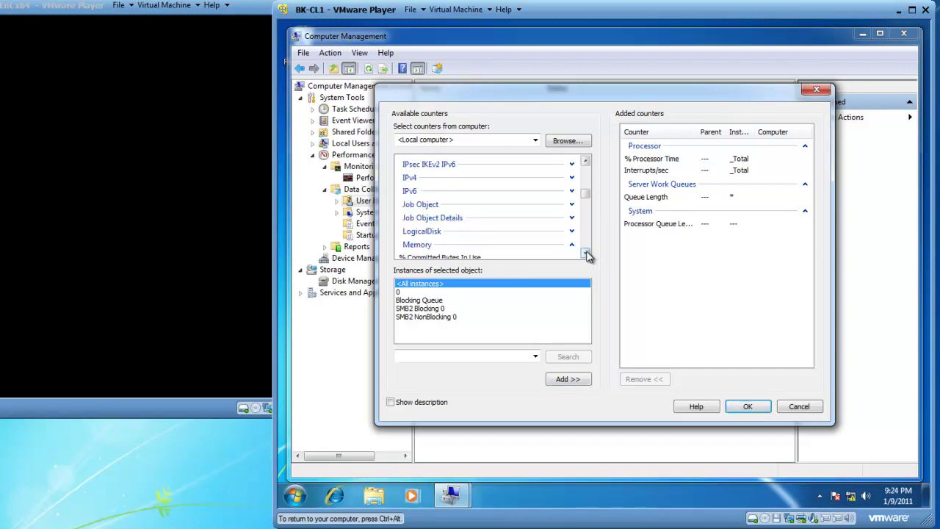
{"action": "scroll", "coordinate": [587, 255], "scroll_direction": "down", "scroll_amount": 5}
{"action": "left_click", "coordinate": [429, 177]}
{"action": "left_click", "coordinate": [564, 380]}
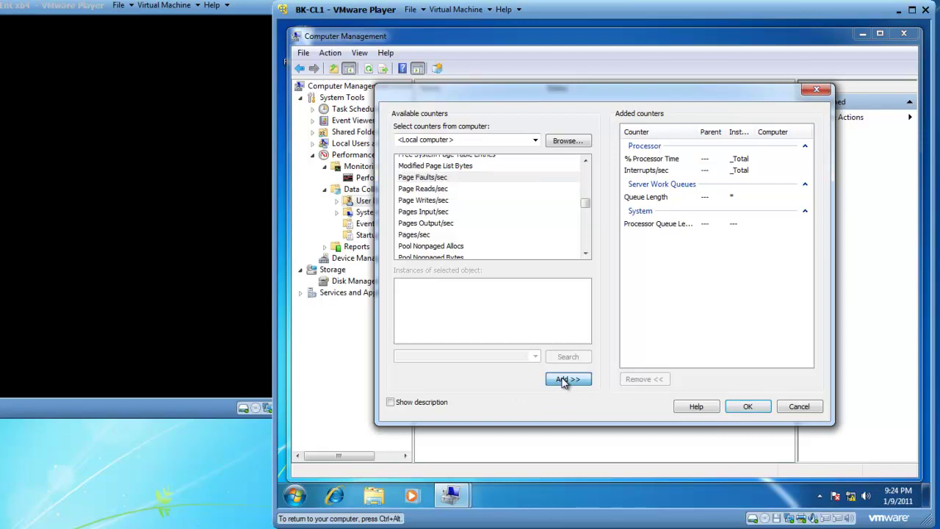
{"action": "left_click", "coordinate": [414, 234]}
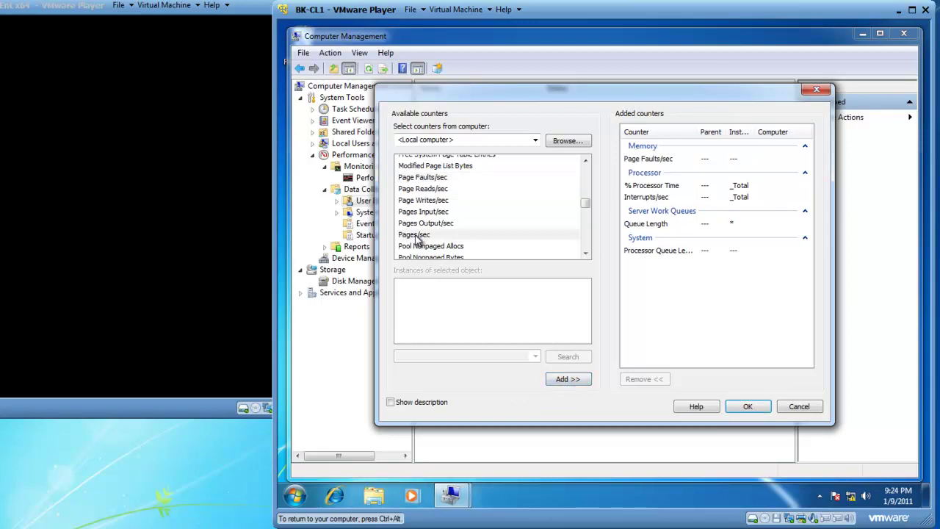
{"action": "left_click", "coordinate": [563, 380]}
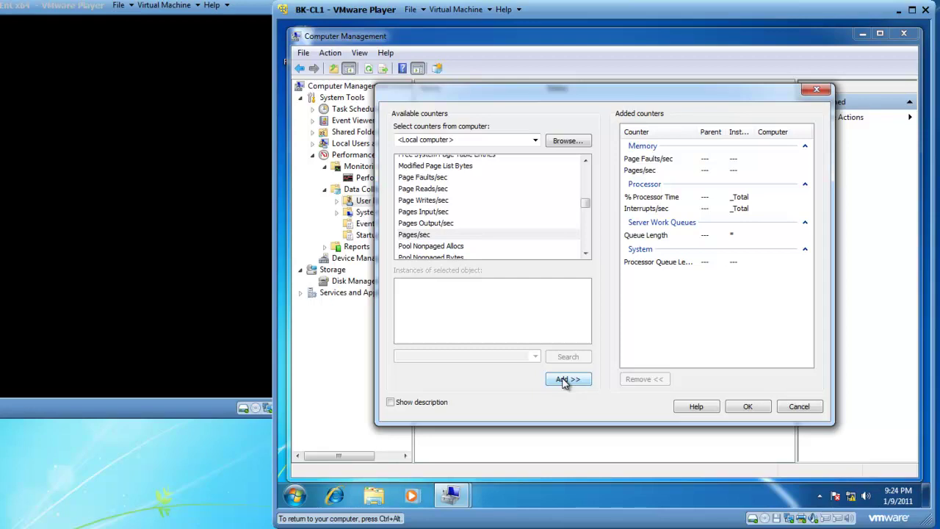
Add the Memory counters Committed Bytes and Available Bytes to the counters being logged.
{"action": "scroll", "coordinate": [431, 237], "scroll_direction": "up", "scroll_amount": 3}
{"action": "left_click", "coordinate": [424, 224]}
{"action": "left_click", "coordinate": [567, 379]}
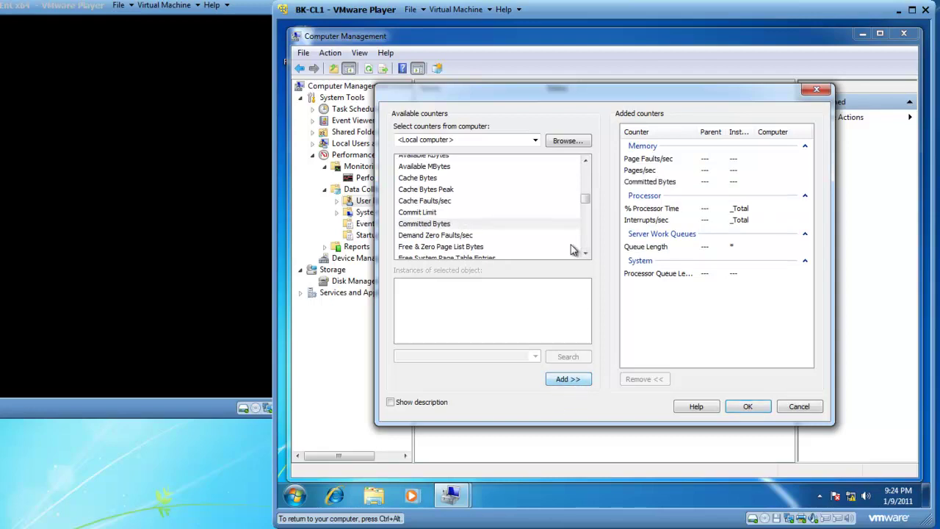
{"action": "left_click", "coordinate": [585, 160]}
{"action": "left_click", "coordinate": [585, 160]}
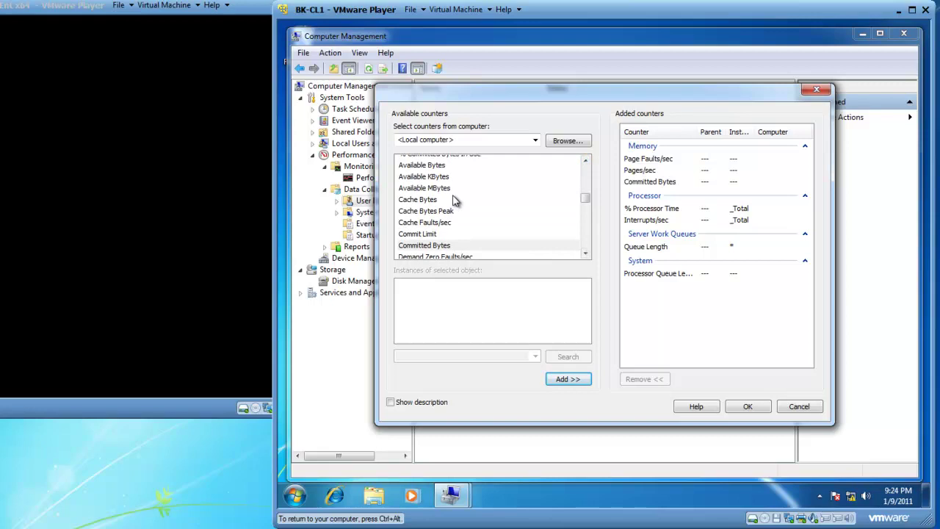
{"action": "left_click", "coordinate": [448, 166]}
{"action": "left_click", "coordinate": [567, 380]}
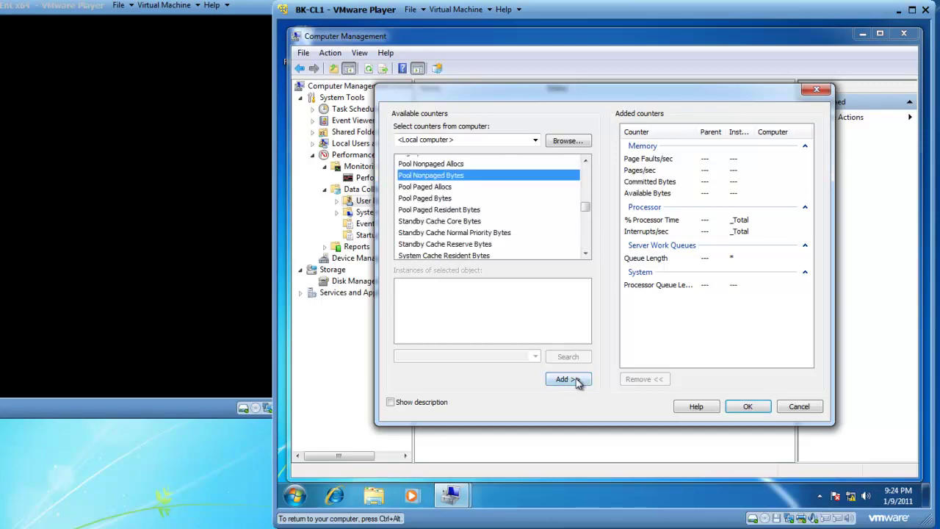
Add the Memory counter Pool Nonpaged Bytes and collapse the Memory category.
{"action": "left_click", "coordinate": [573, 379]}
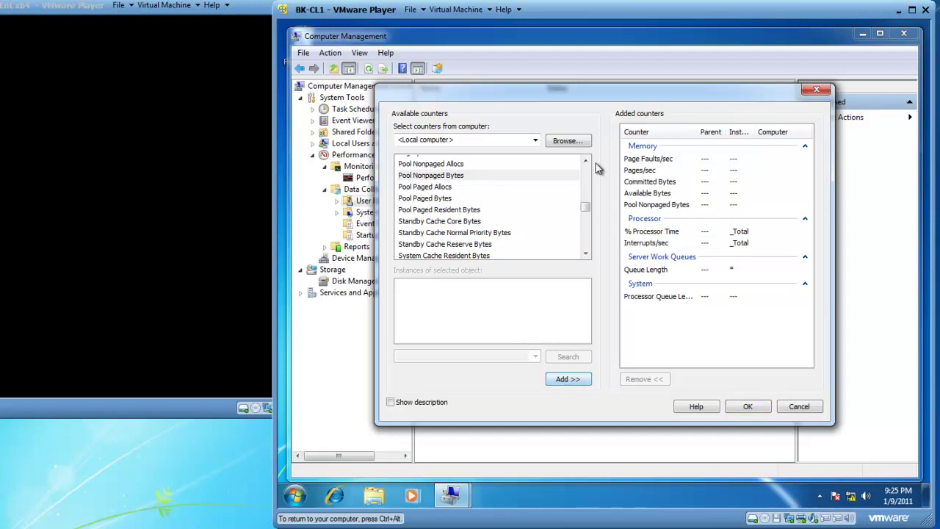
{"action": "scroll", "coordinate": [588, 180], "scroll_direction": "up", "scroll_amount": 3}
{"action": "scroll", "coordinate": [587, 179], "scroll_direction": "up", "scroll_amount": 6}
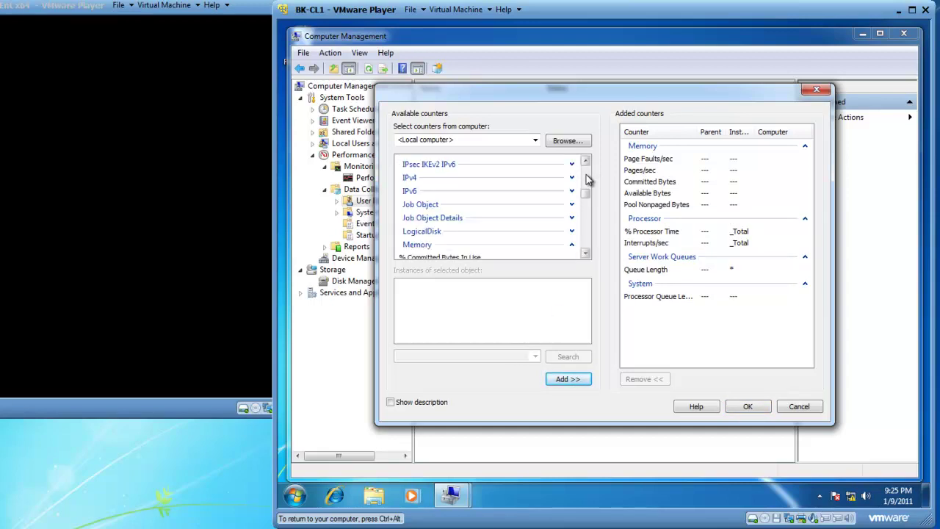
{"action": "left_click", "coordinate": [572, 244]}
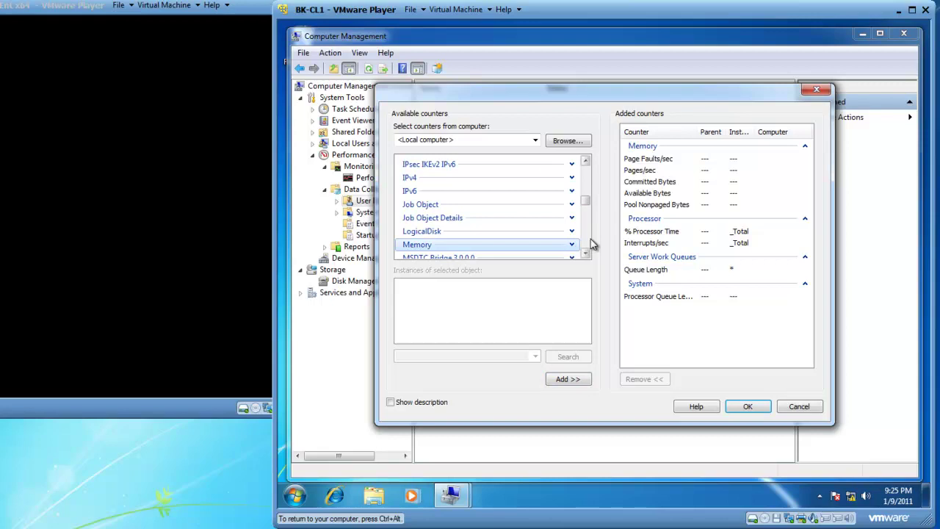
Add the PhysicalDisk counter % Disk Time for the _Total instance.
{"action": "left_click", "coordinate": [586, 235]}
{"action": "left_click", "coordinate": [586, 235]}
{"action": "left_click", "coordinate": [571, 211]}
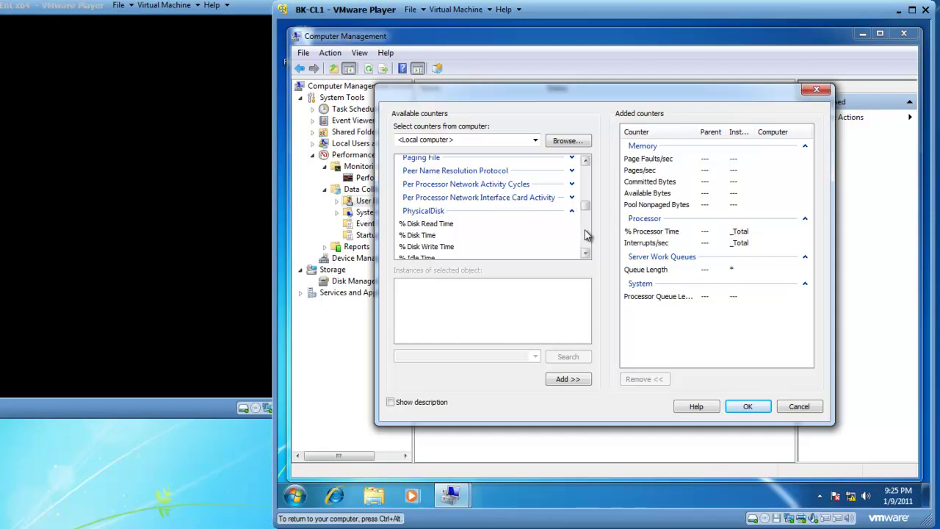
{"action": "left_click", "coordinate": [435, 236]}
{"action": "left_click", "coordinate": [563, 379]}
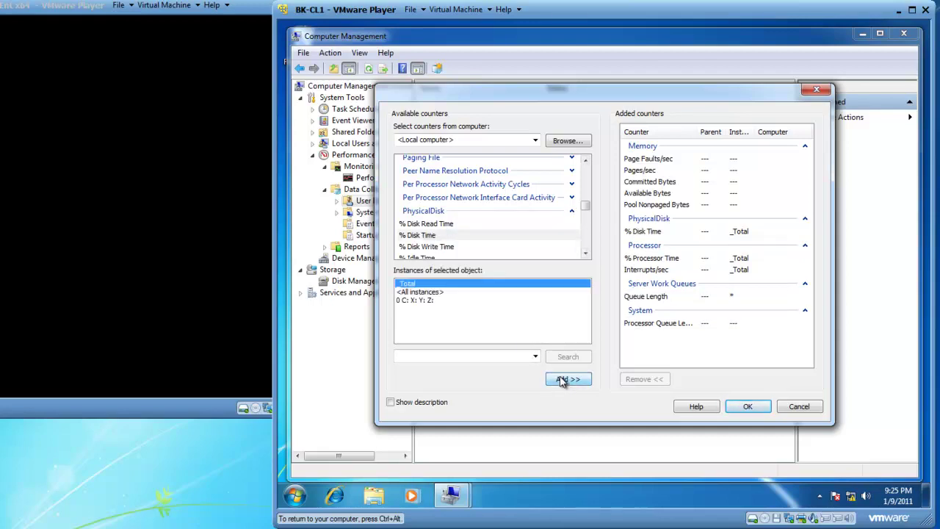
Add the PhysicalDisk counters Avg. Disk Bytes/Transfer and Current Disk Queue Length for the _Total instance.
{"action": "scroll", "coordinate": [498, 235], "scroll_direction": "down", "scroll_amount": 3}
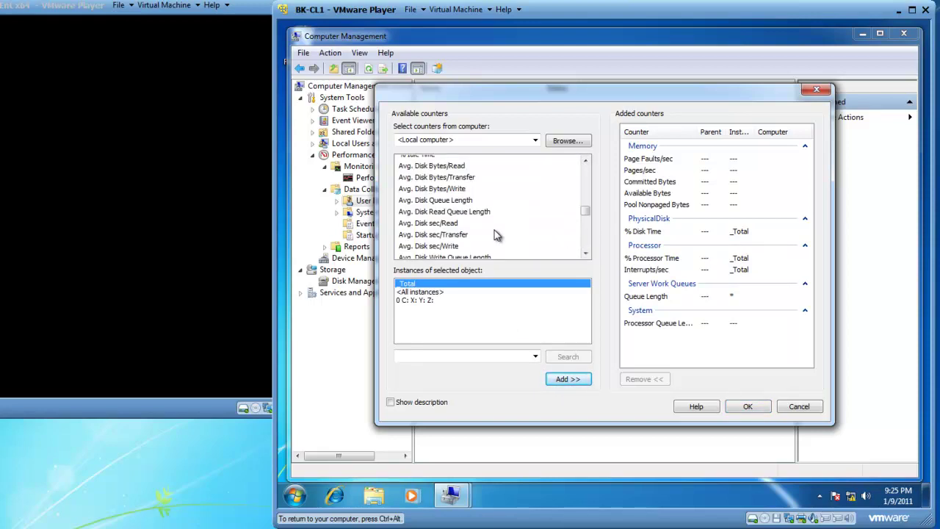
{"action": "left_click", "coordinate": [470, 179]}
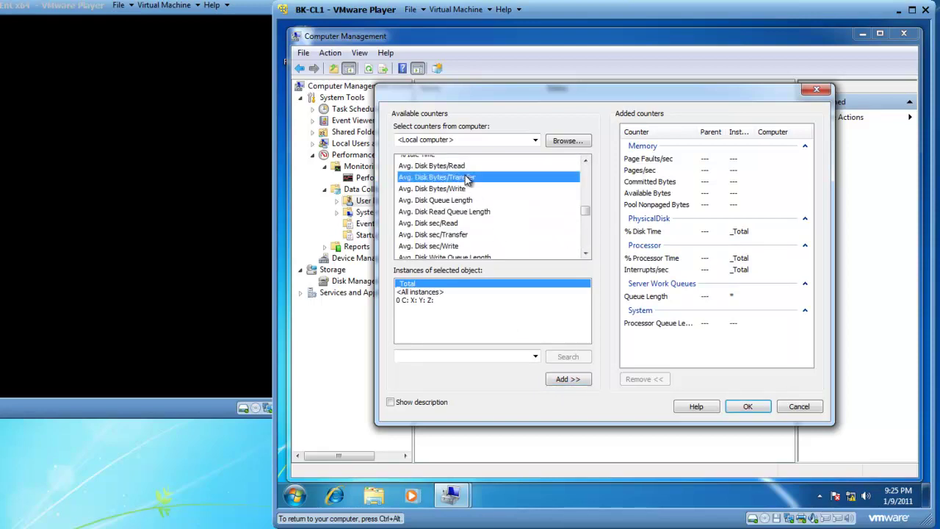
{"action": "left_click", "coordinate": [578, 380]}
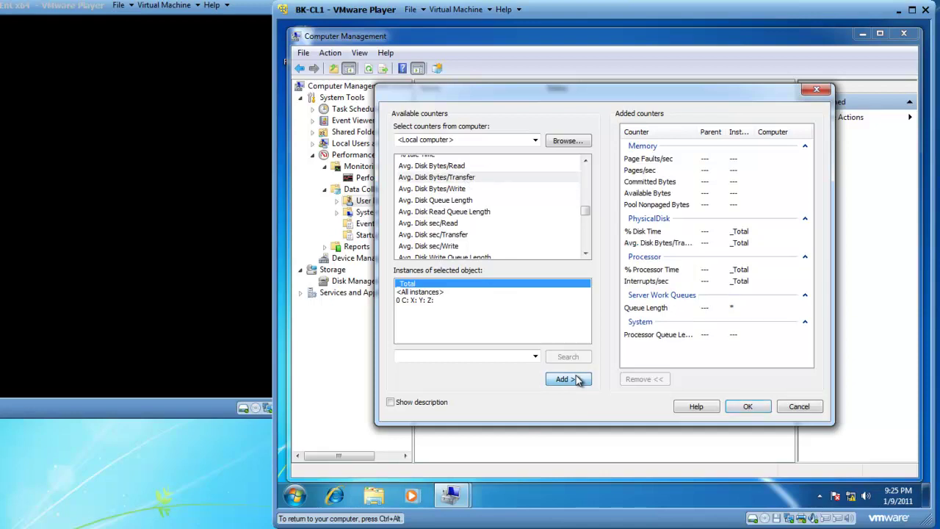
{"action": "left_click", "coordinate": [586, 253]}
{"action": "left_click", "coordinate": [586, 252]}
{"action": "left_click", "coordinate": [479, 248]}
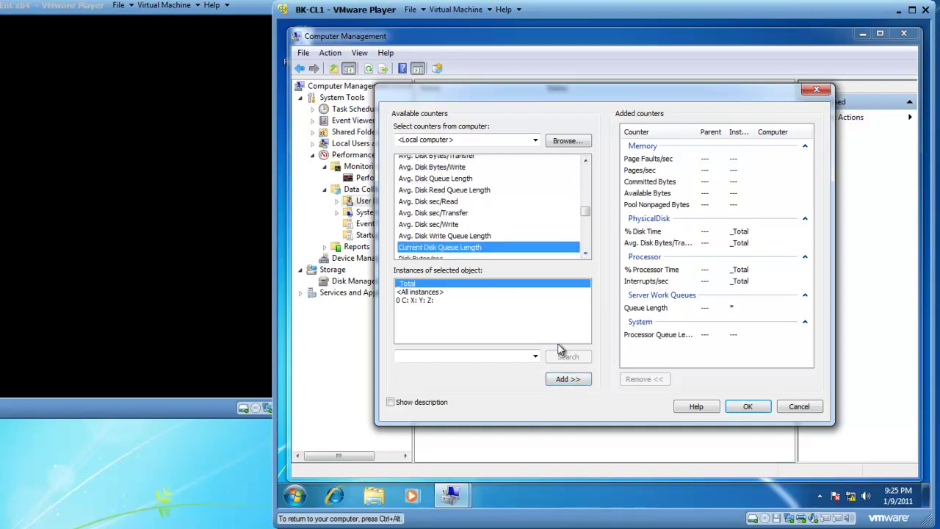
{"action": "left_click", "coordinate": [579, 381]}
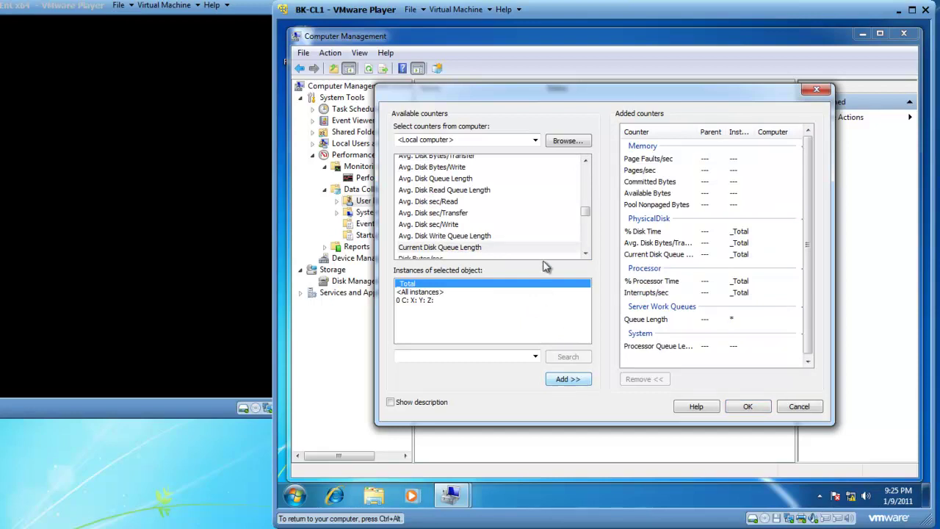
Add the PhysicalDisk counter Disk Bytes/sec for the _Total instance and collapse the PhysicalDisk category.
{"action": "left_click", "coordinate": [585, 253]}
{"action": "left_click", "coordinate": [585, 252]}
{"action": "left_click", "coordinate": [413, 237]}
{"action": "left_click", "coordinate": [565, 379]}
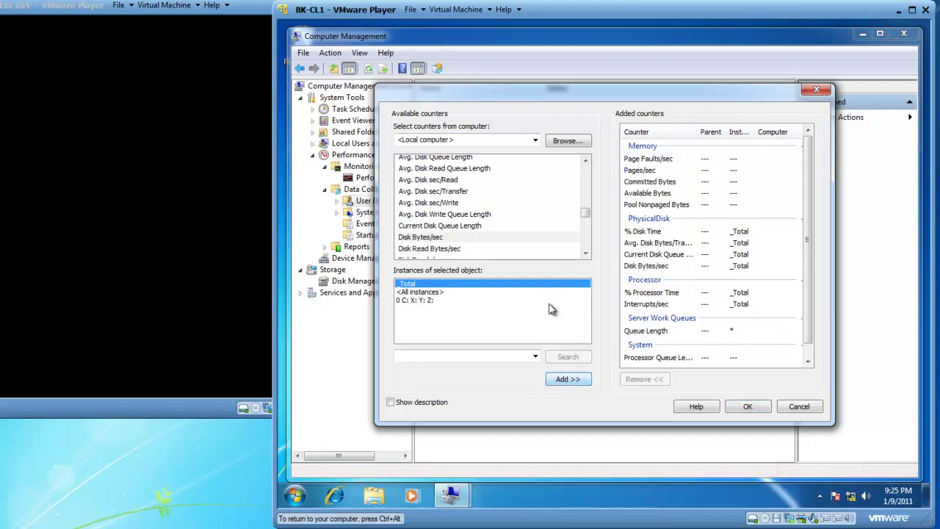
{"action": "scroll", "coordinate": [588, 184], "scroll_direction": "up", "scroll_amount": 2}
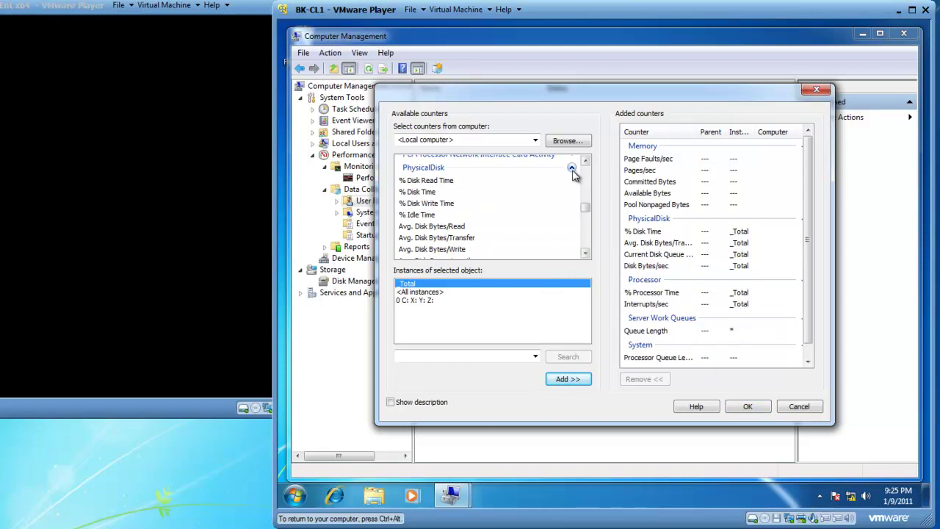
{"action": "left_click", "coordinate": [572, 168]}
Add the LogicalDisk counter % Free Space for the _Total instance.
{"action": "scroll", "coordinate": [573, 180], "scroll_direction": "up", "scroll_amount": 3}
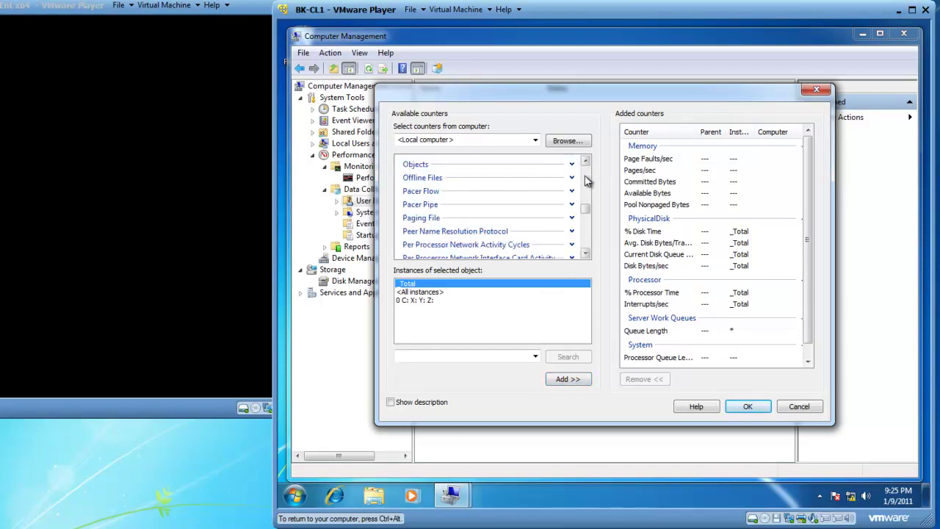
{"action": "scroll", "coordinate": [572, 193], "scroll_direction": "up", "scroll_amount": 3}
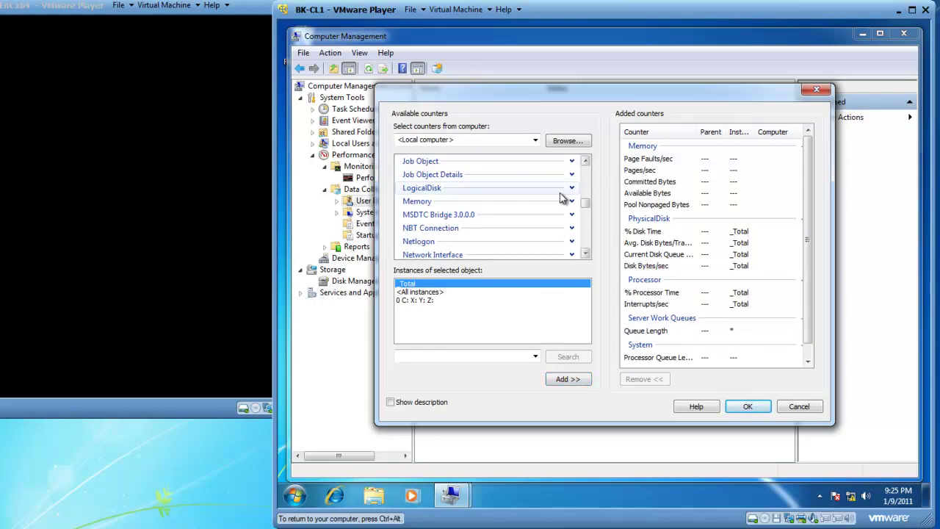
{"action": "left_click", "coordinate": [572, 188]}
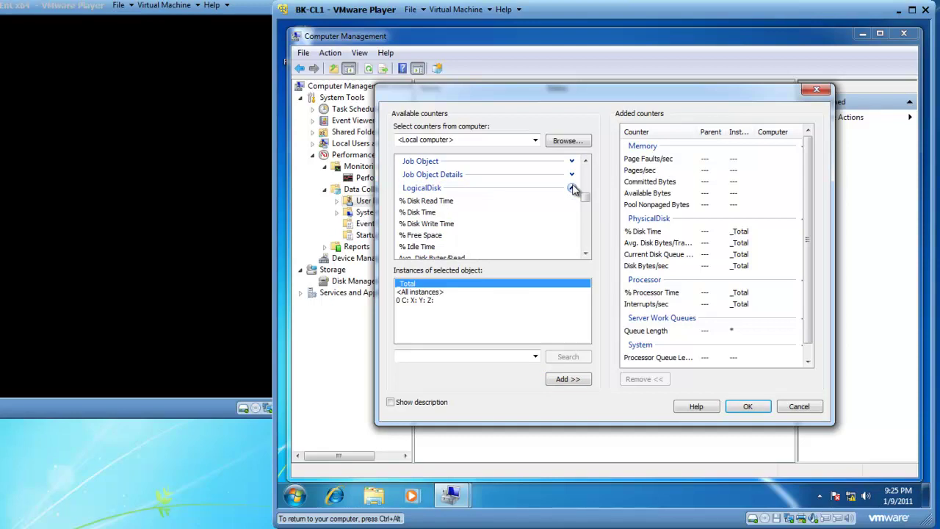
{"action": "left_click", "coordinate": [419, 235]}
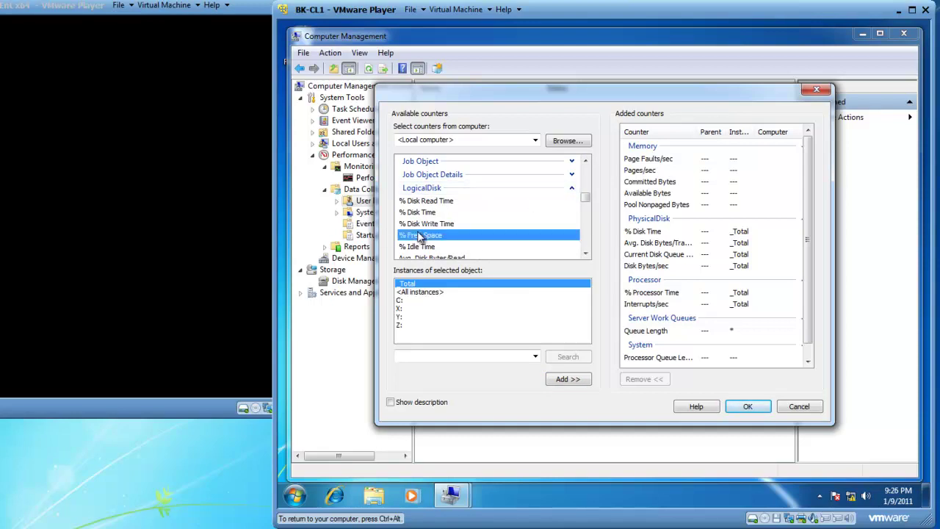
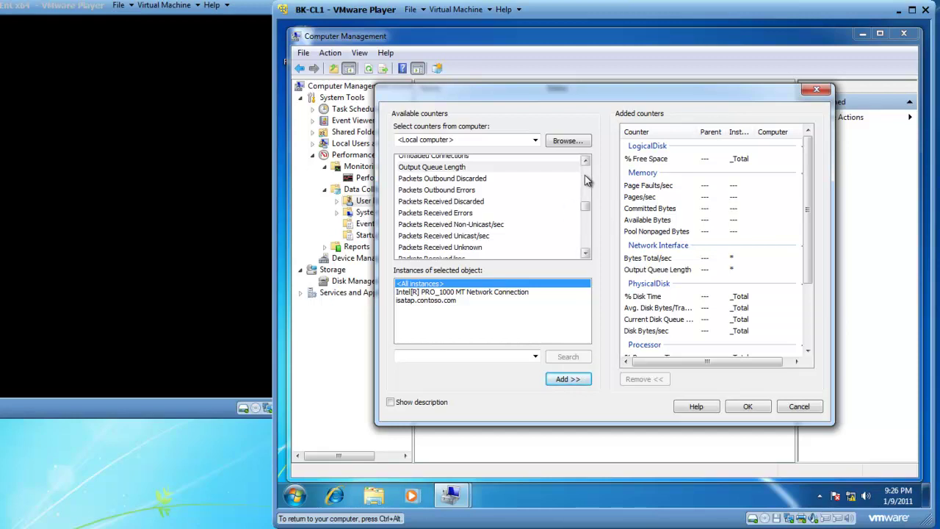
Collapse the Network Interface category and add the Server counter Bytes Total/sec.
{"action": "left_click", "coordinate": [585, 175]}
{"action": "left_click", "coordinate": [572, 200]}
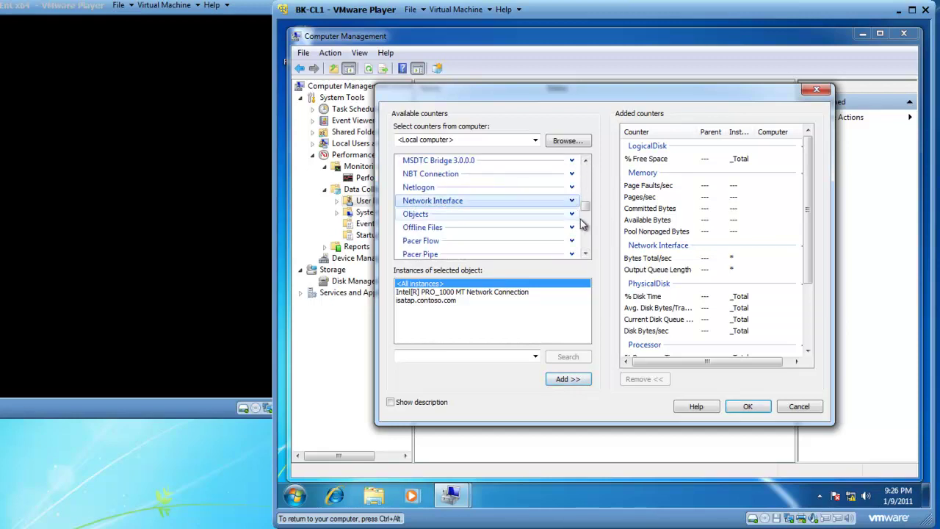
{"action": "scroll", "coordinate": [587, 235], "scroll_direction": "down", "scroll_amount": 2}
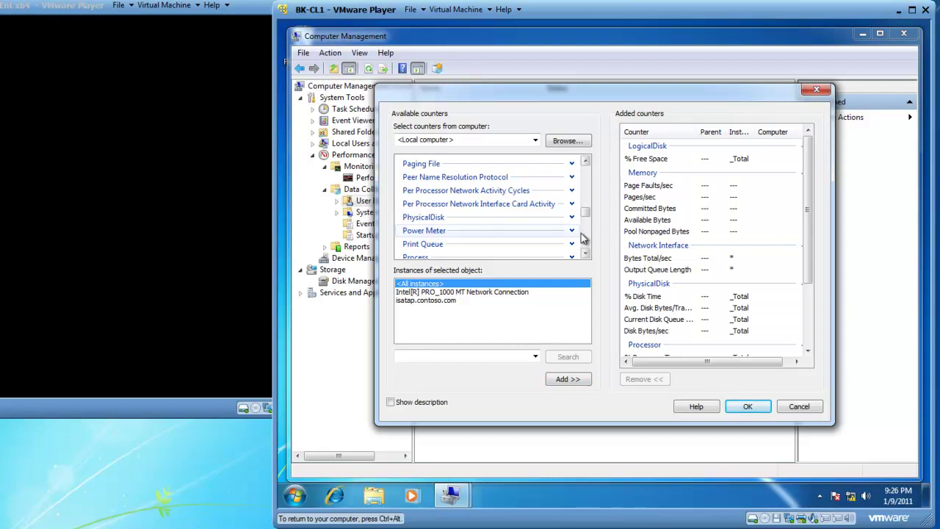
{"action": "scroll", "coordinate": [580, 237], "scroll_direction": "down", "scroll_amount": 2}
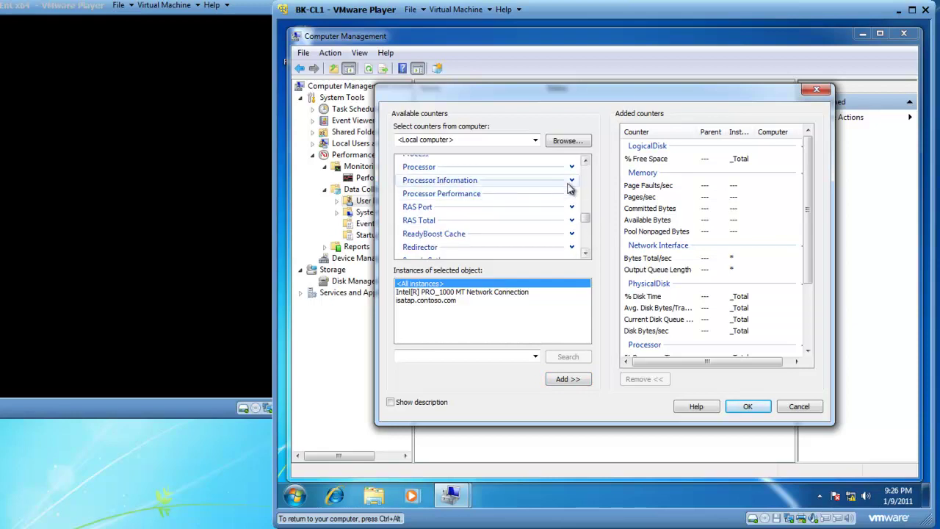
{"action": "scroll", "coordinate": [577, 216], "scroll_direction": "down", "scroll_amount": 2}
{"action": "left_click", "coordinate": [572, 223]}
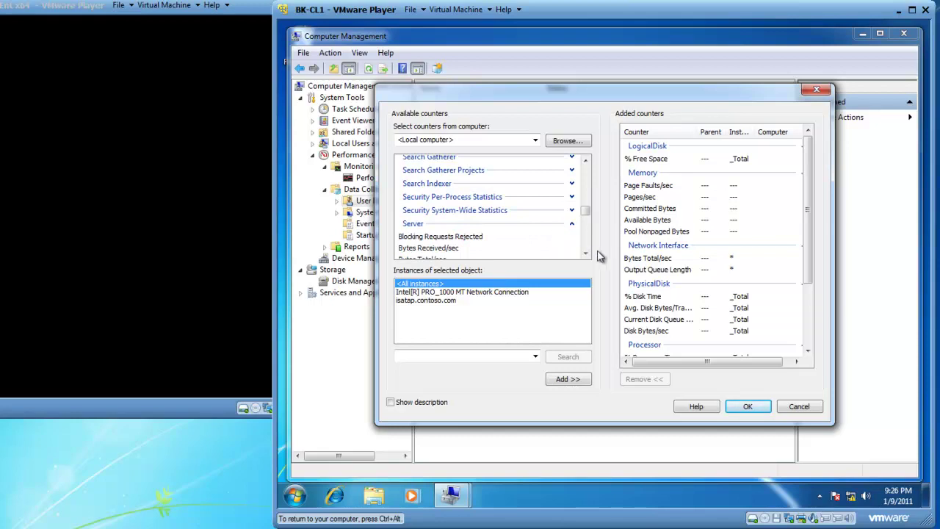
{"action": "left_click", "coordinate": [586, 256]}
{"action": "left_click", "coordinate": [585, 255]}
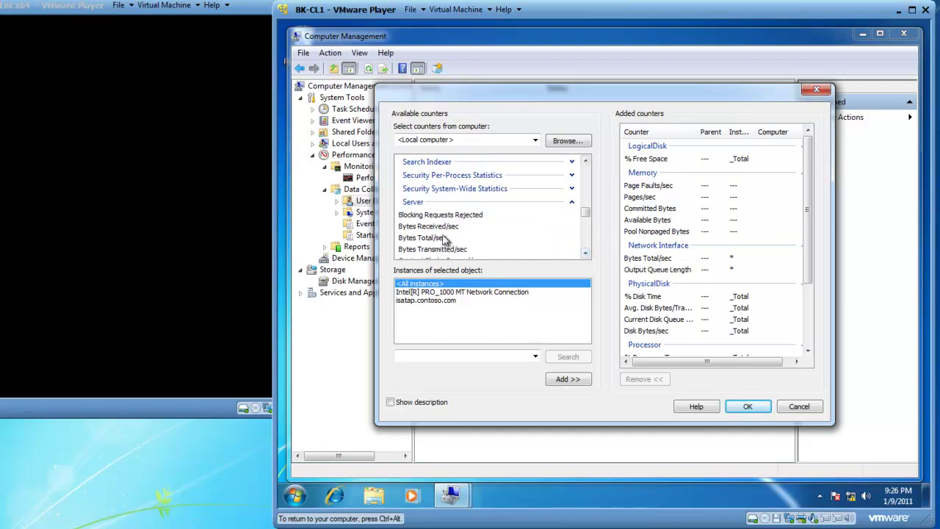
{"action": "left_click", "coordinate": [446, 237]}
{"action": "left_click", "coordinate": [568, 380]}
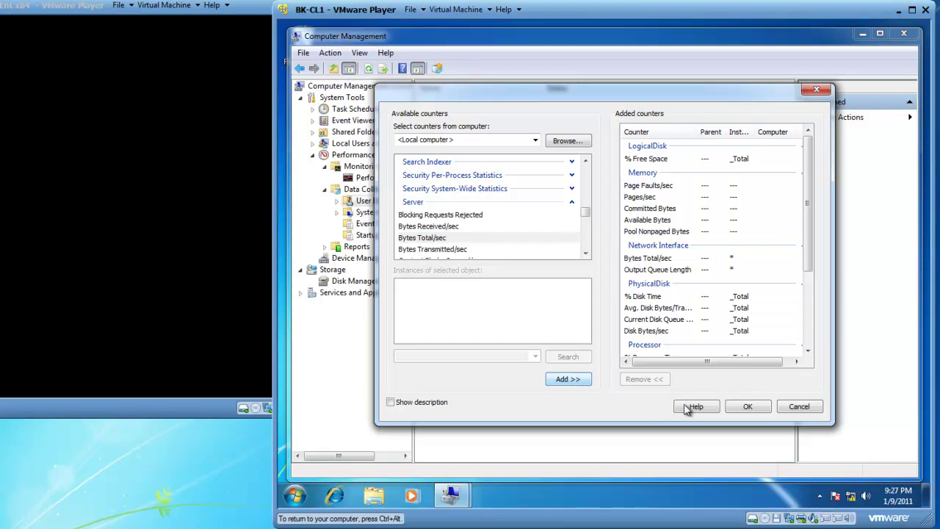
Confirm the selected counters and adjust the sample interval, keeping its units in seconds.
{"action": "left_click", "coordinate": [748, 406]}
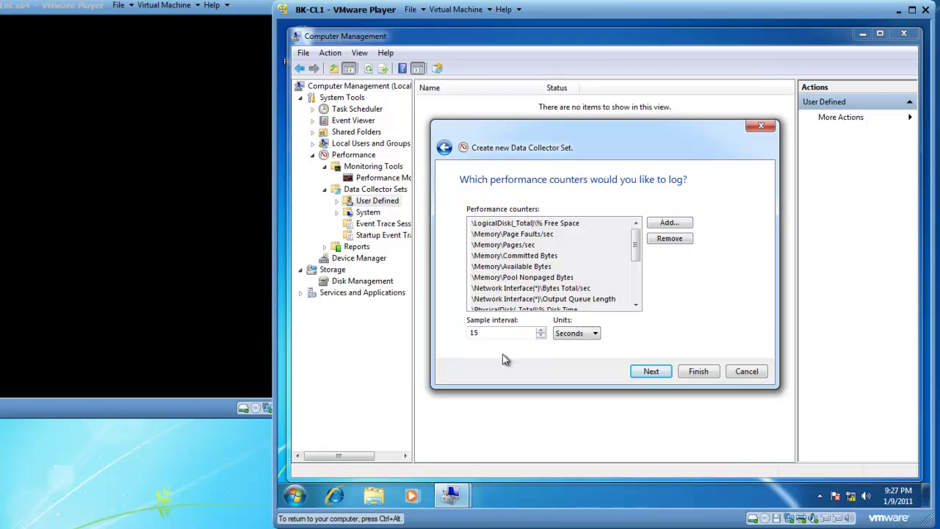
{"action": "left_click", "coordinate": [541, 330]}
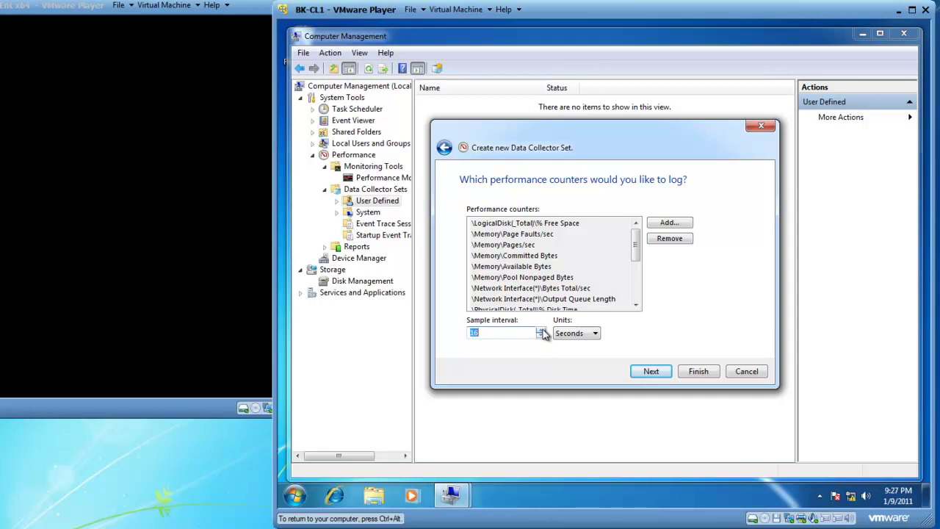
{"action": "left_click", "coordinate": [543, 337]}
{"action": "left_click", "coordinate": [543, 336]}
{"action": "left_click", "coordinate": [543, 336]}
Keep the root directory %systemdrive%\PerfLogs\Admin\BK-CL1 and finish creating the data collector set with the Save and close option.
{"action": "left_click", "coordinate": [651, 372]}
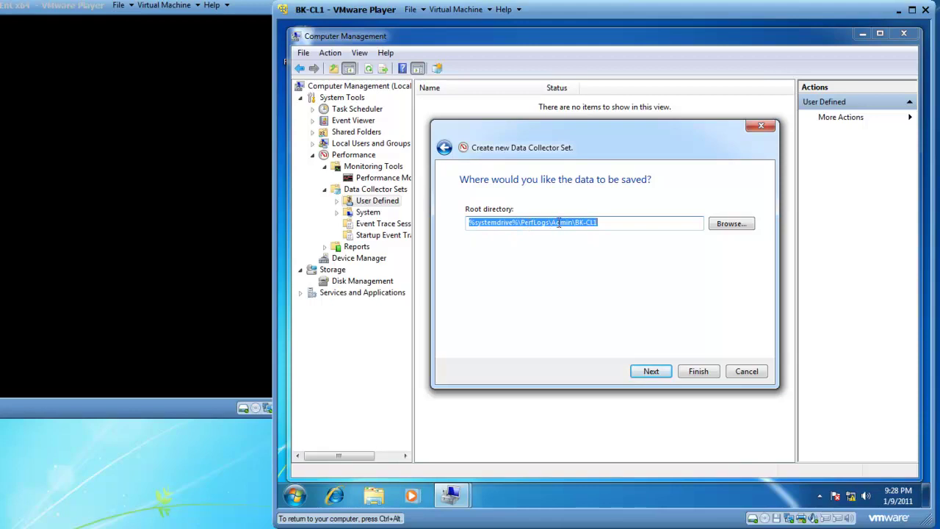
{"action": "left_click", "coordinate": [651, 372]}
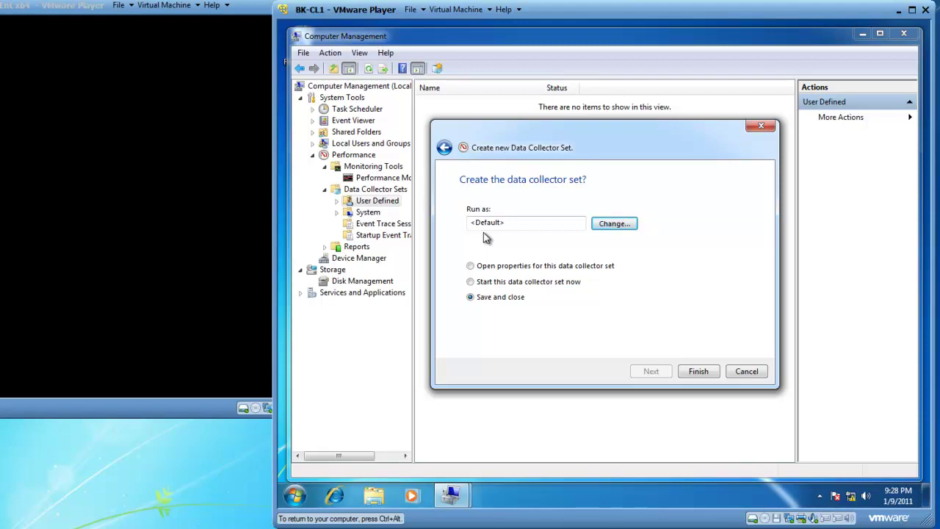
{"action": "left_click", "coordinate": [699, 371]}
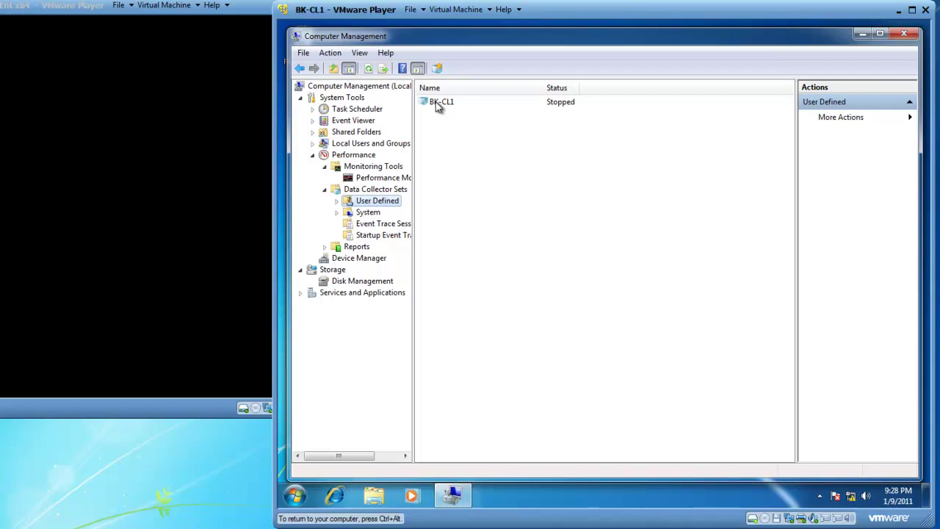
Add a schedule to the BK-CL1 data collector set beginning 1/9/2011 and enable its expiration date of 1/9/2011.
{"action": "right_click", "coordinate": [438, 106]}
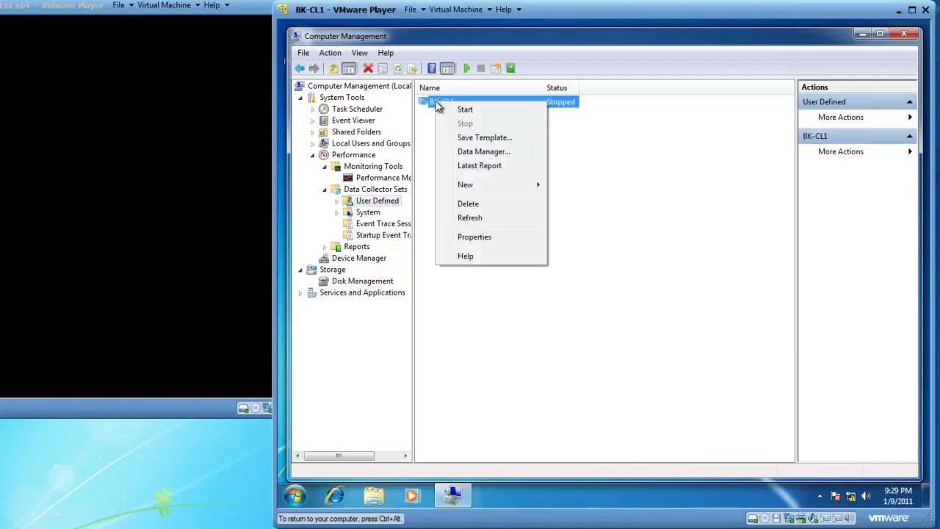
{"action": "left_click", "coordinate": [482, 237]}
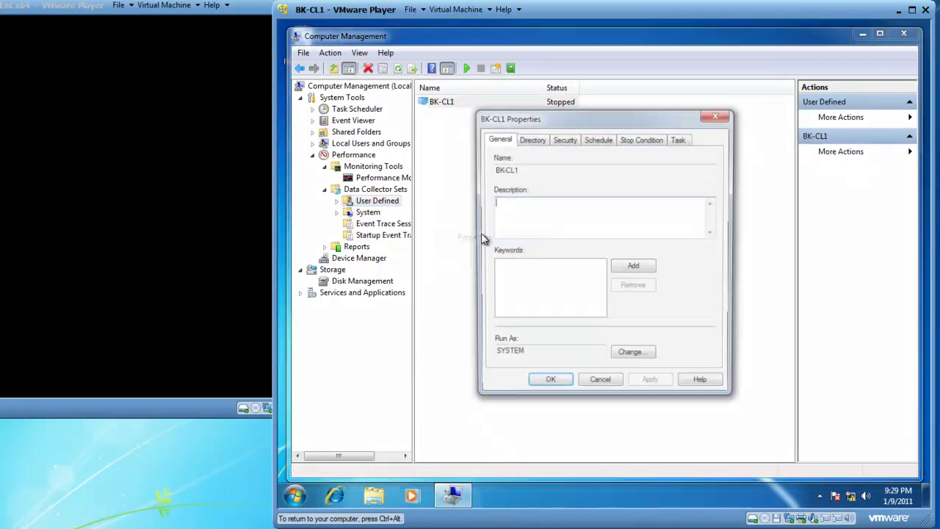
{"action": "left_click", "coordinate": [596, 141]}
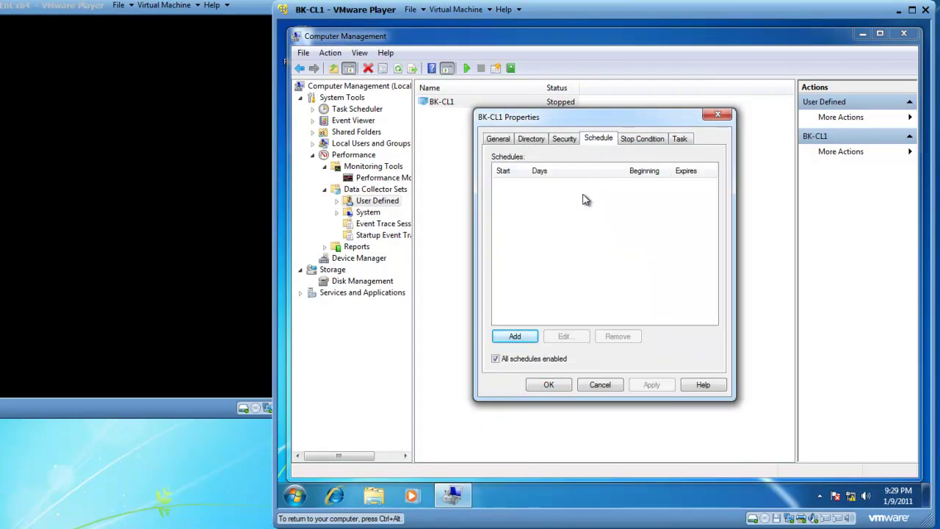
{"action": "left_click", "coordinate": [518, 340]}
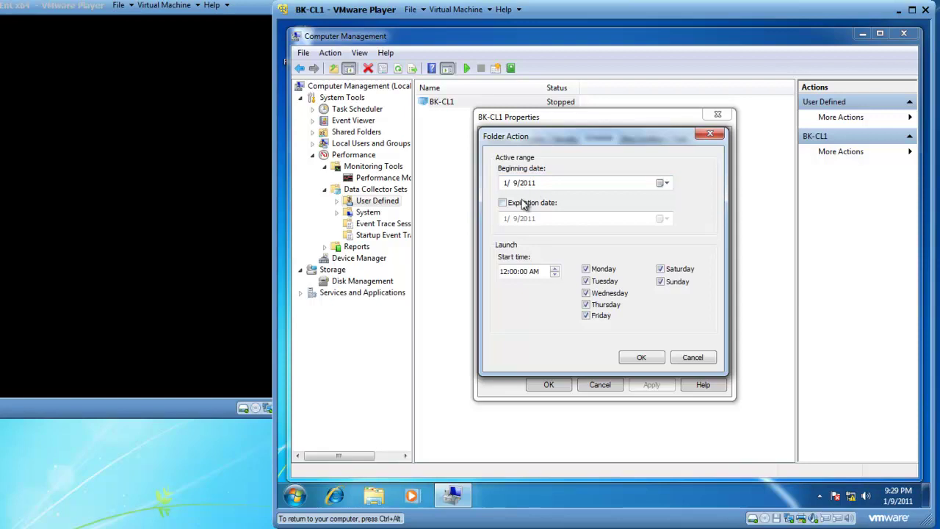
{"action": "left_click", "coordinate": [504, 202]}
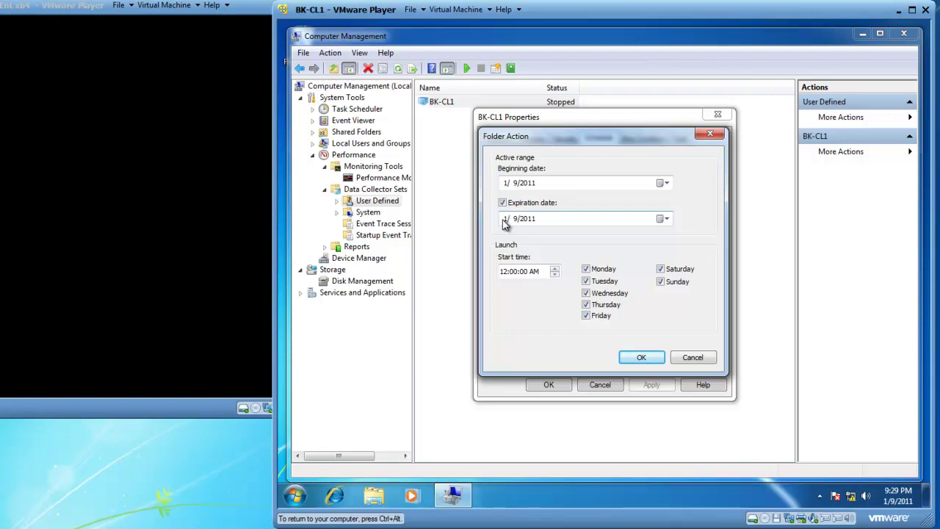
Set the schedule's launch start time to 9:33:00 PM.
{"action": "left_click", "coordinate": [504, 271]}
{"action": "left_click", "coordinate": [555, 275]}
{"action": "left_click", "coordinate": [554, 275]}
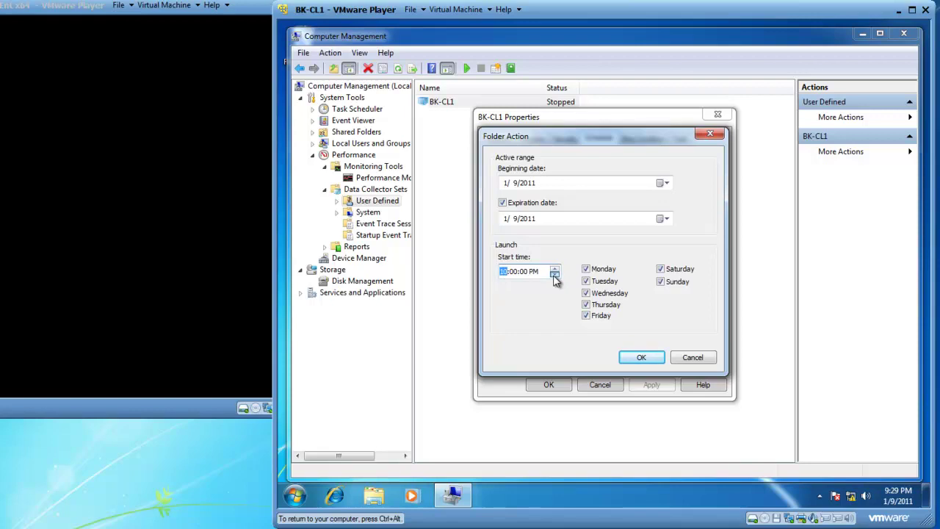
{"action": "type", "text": "9"}
{"action": "left_click", "coordinate": [554, 269]}
{"action": "left_click", "coordinate": [554, 269]}
{"action": "left_click", "coordinate": [555, 268]}
{"action": "left_click", "coordinate": [554, 269]}
Exclude Saturday and Monday through Friday so the schedule launches only on Sunday, and confirm the schedule.
{"action": "left_click", "coordinate": [661, 269]}
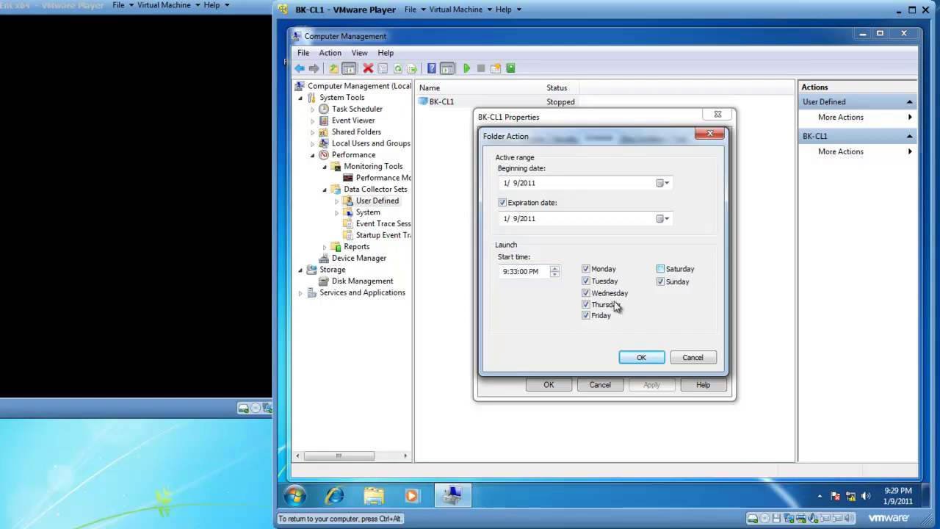
{"action": "left_click", "coordinate": [586, 315]}
{"action": "left_click", "coordinate": [585, 304]}
{"action": "left_click", "coordinate": [586, 293]}
{"action": "left_click", "coordinate": [586, 281]}
{"action": "left_click", "coordinate": [586, 269]}
{"action": "left_click", "coordinate": [643, 358]}
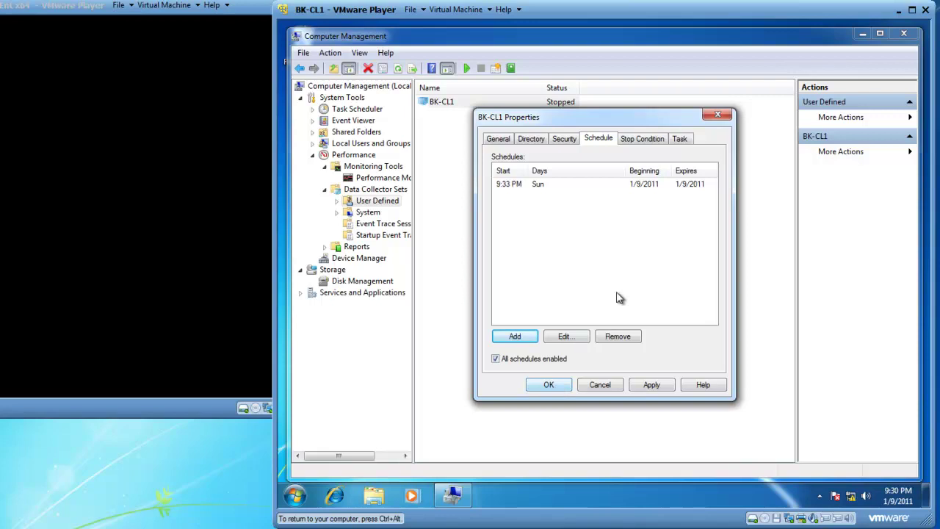
Set the stop condition to an overall duration of 10 minutes and save the BK-CL1 properties.
{"action": "left_click", "coordinate": [643, 144]}
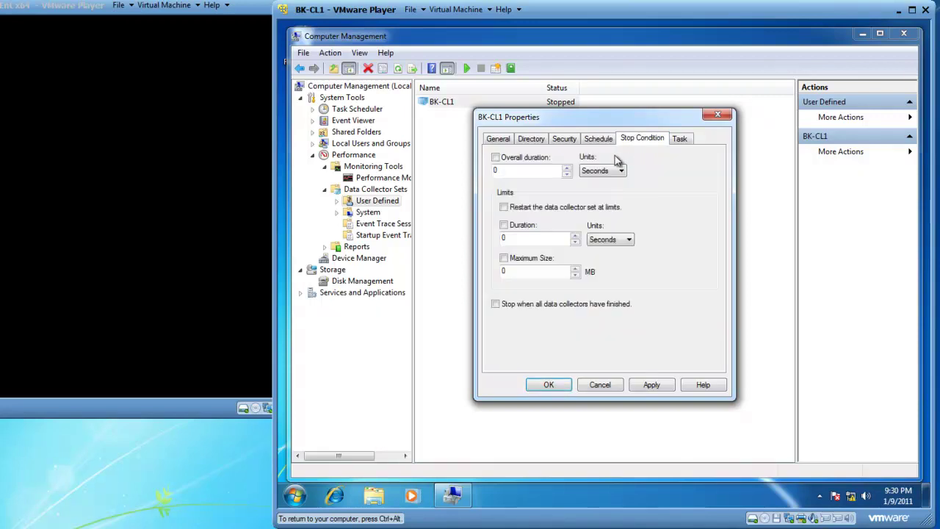
{"action": "left_click", "coordinate": [497, 158]}
{"action": "left_click", "coordinate": [566, 168]}
{"action": "left_click", "coordinate": [566, 167]}
{"action": "left_click", "coordinate": [567, 168]}
{"action": "left_click", "coordinate": [566, 167]}
{"action": "left_click", "coordinate": [567, 168]}
{"action": "left_click", "coordinate": [567, 167]}
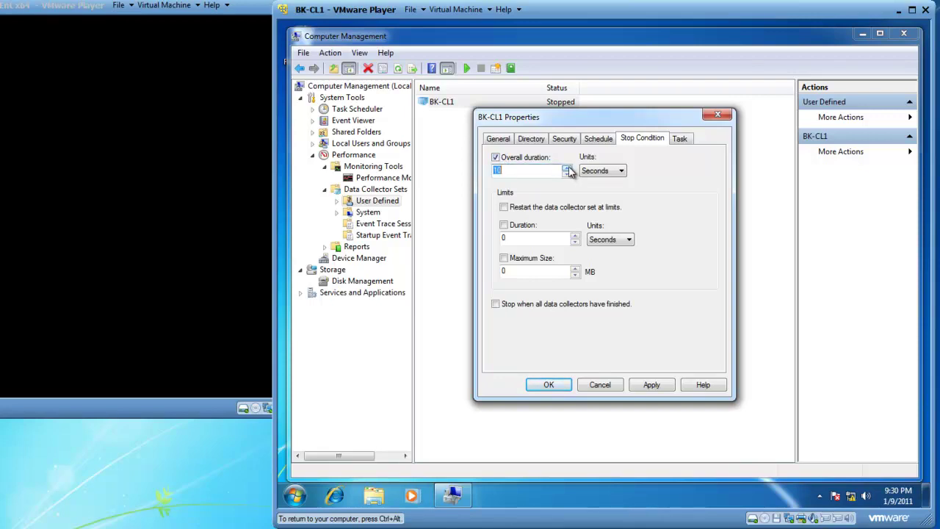
{"action": "left_click", "coordinate": [621, 173]}
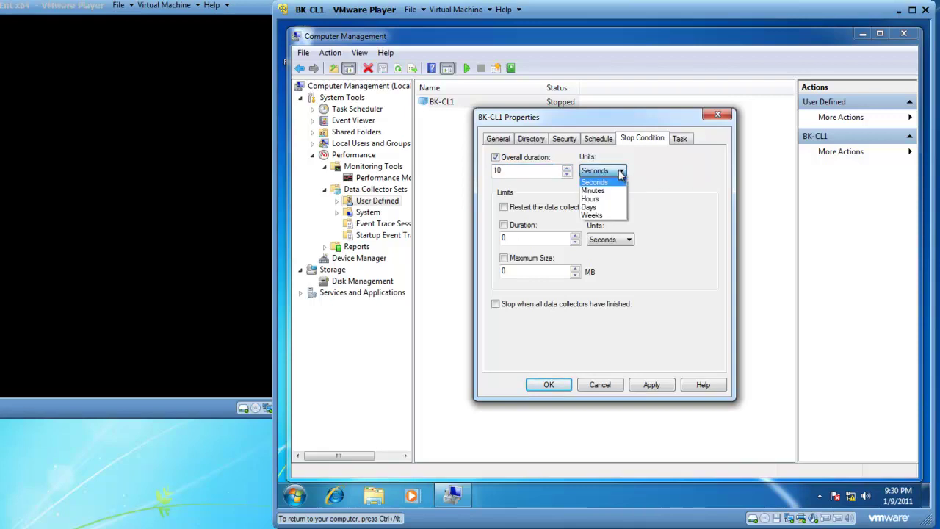
{"action": "left_click", "coordinate": [602, 207]}
{"action": "left_click", "coordinate": [621, 173]}
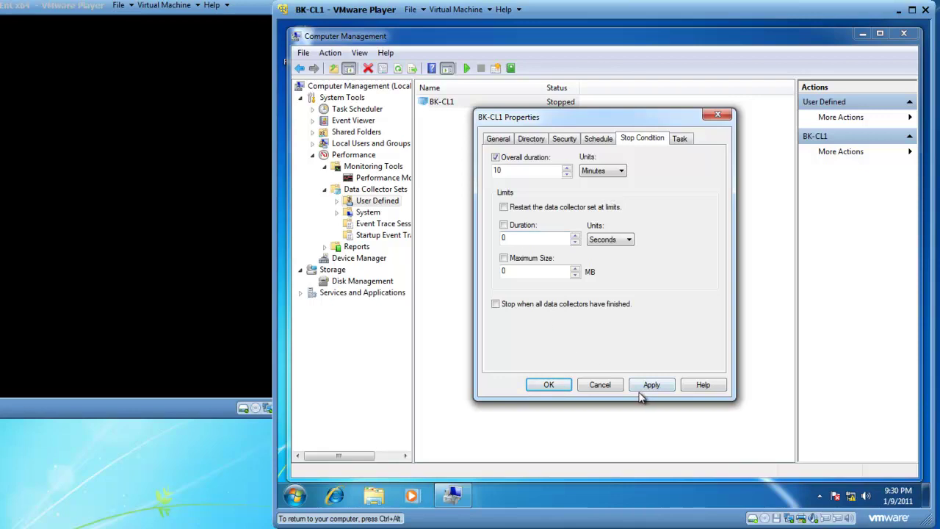
{"action": "left_click", "coordinate": [549, 385]}
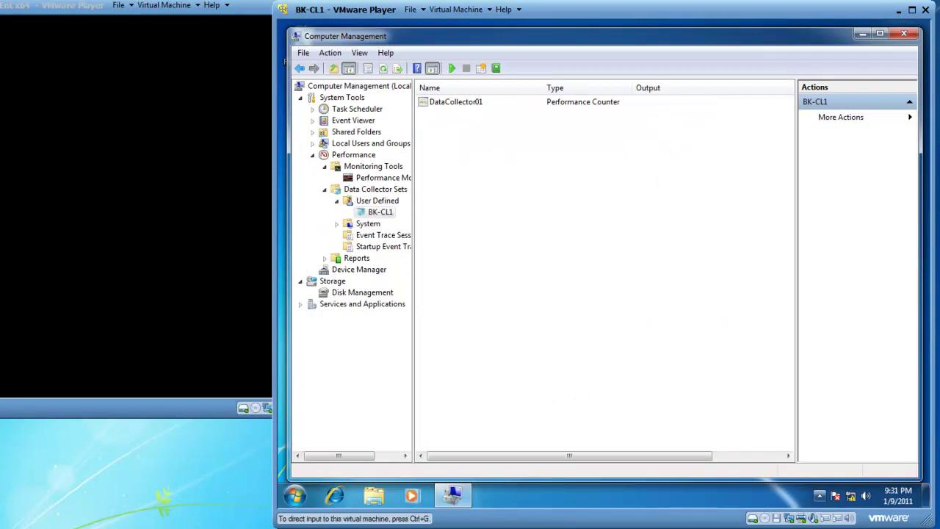
{"action": "mouse_move", "coordinate": [894, 490]}
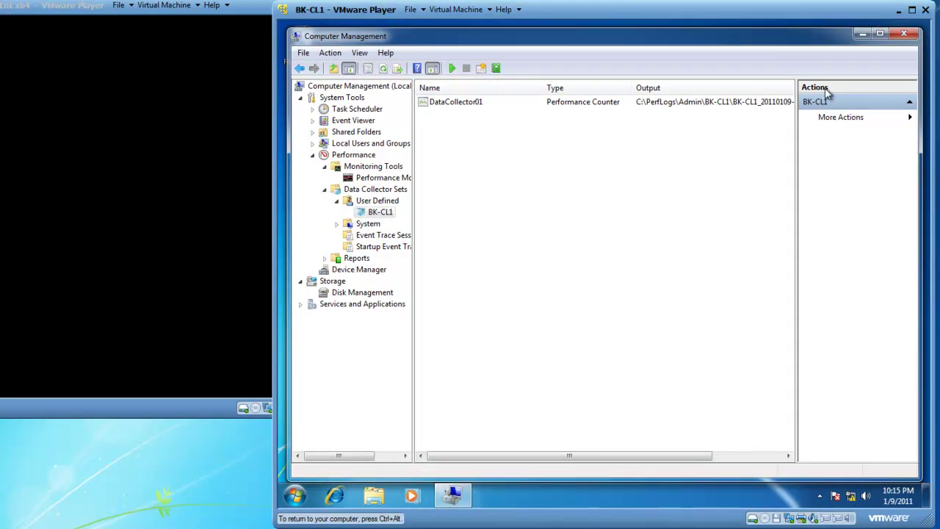
{"action": "left_click", "coordinate": [862, 34]}
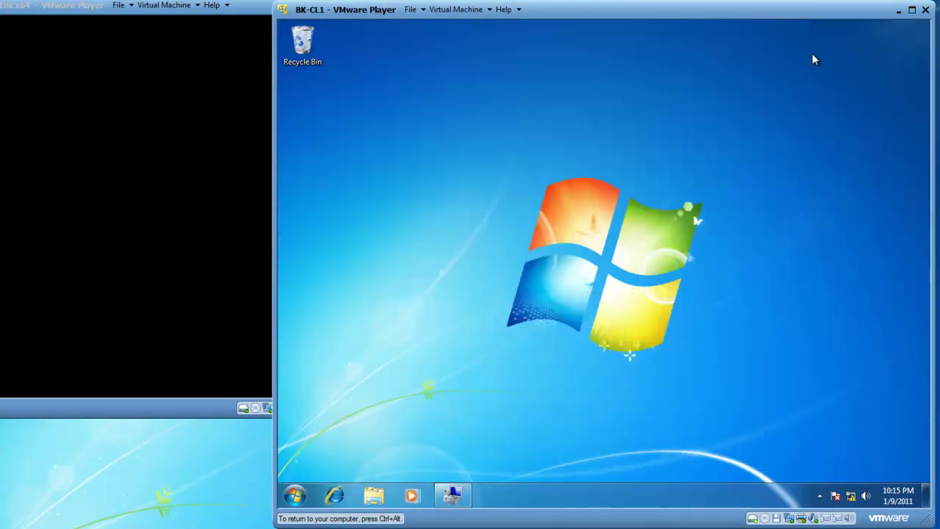
{"action": "left_click", "coordinate": [375, 496]}
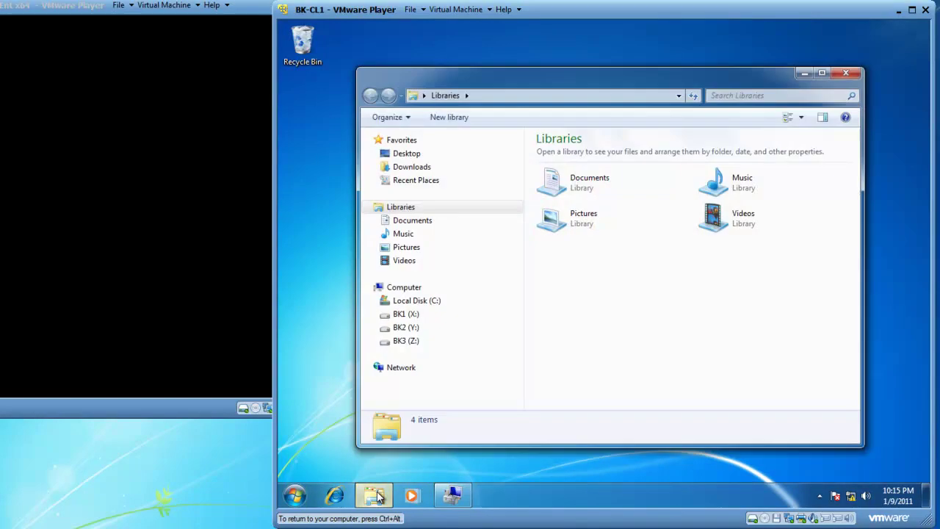
{"action": "left_click", "coordinate": [377, 301]}
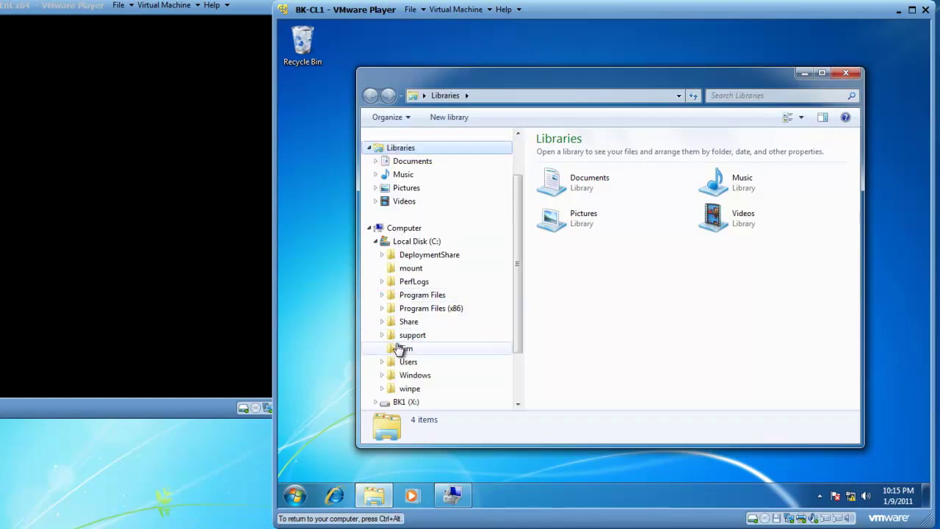
{"action": "left_click", "coordinate": [382, 282]}
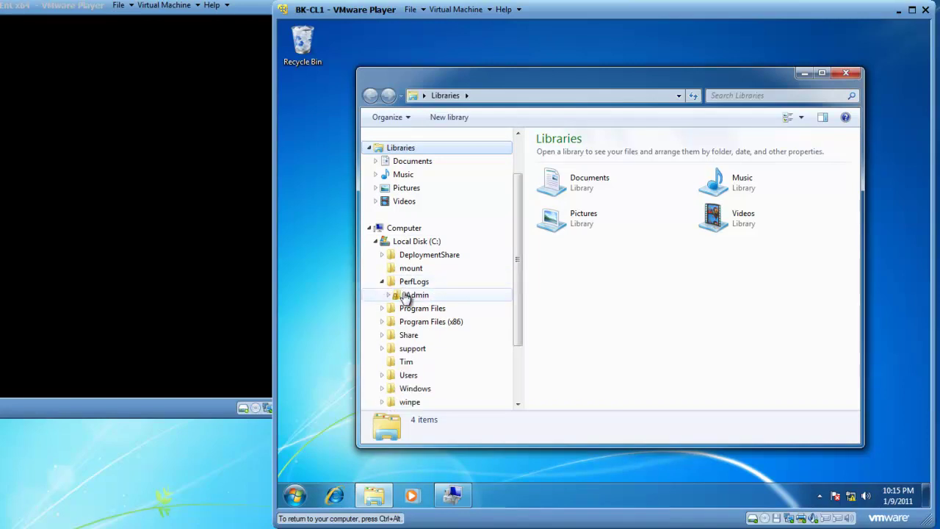
{"action": "left_click", "coordinate": [413, 297]}
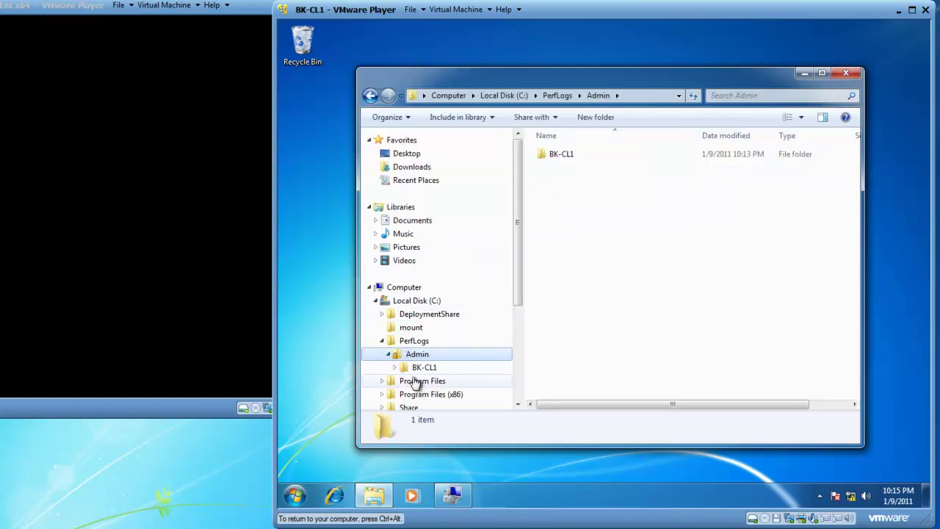
{"action": "left_click", "coordinate": [425, 369]}
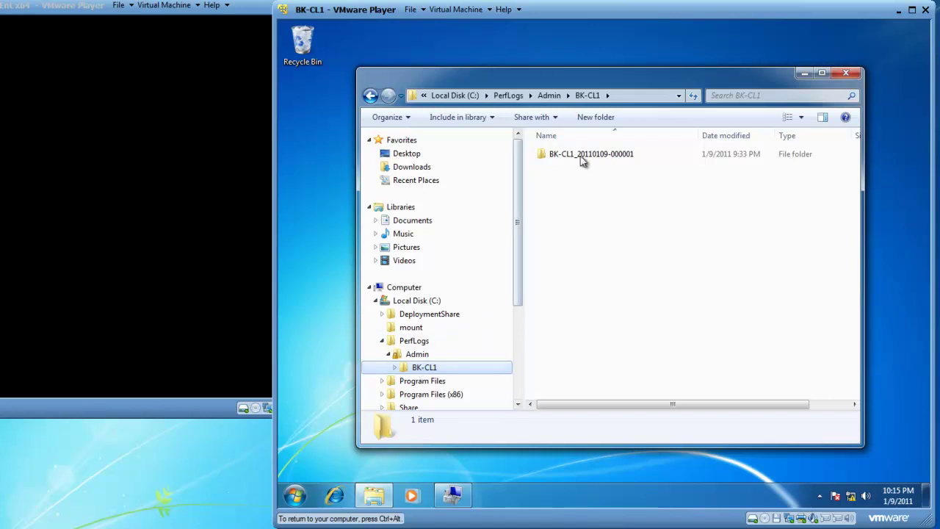
{"action": "left_click", "coordinate": [396, 368]}
{"action": "left_click", "coordinate": [431, 382]}
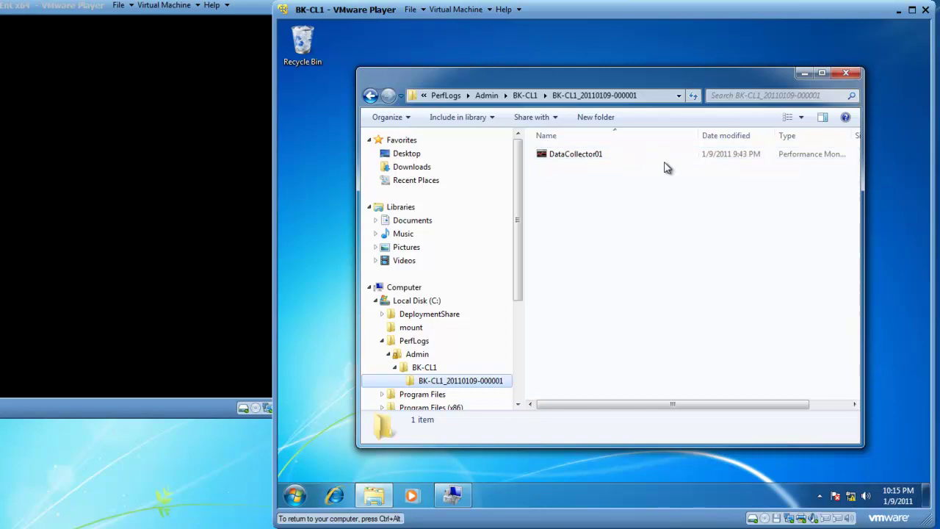
Open the DataCollector01 log in Performance Monitor and move its window further up on the desktop.
{"action": "left_click", "coordinate": [576, 157]}
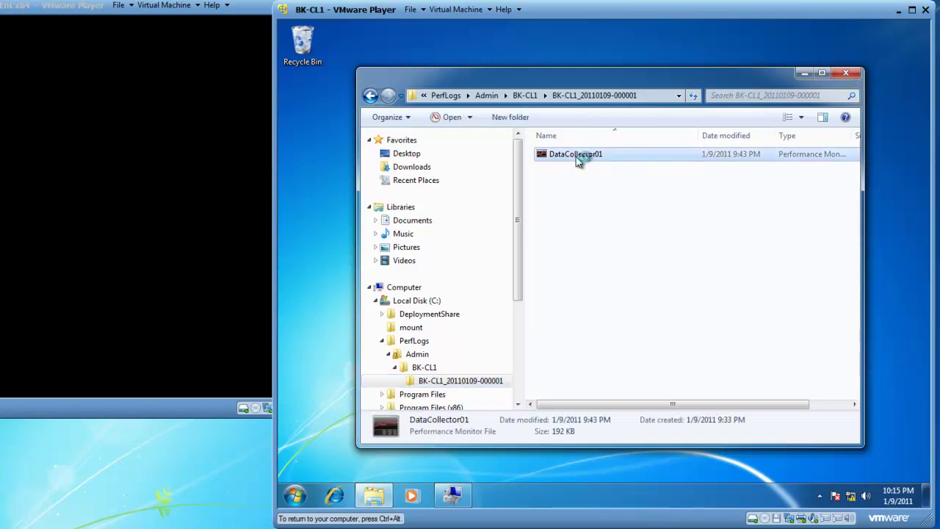
{"action": "double_click", "coordinate": [576, 156]}
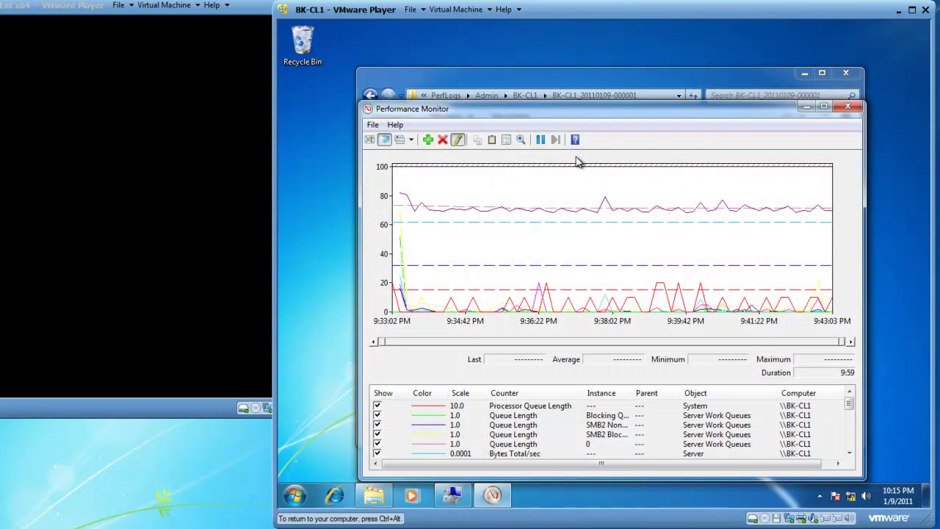
{"action": "left_click_drag", "start_coordinate": [573, 114], "coordinate": [547, 67]}
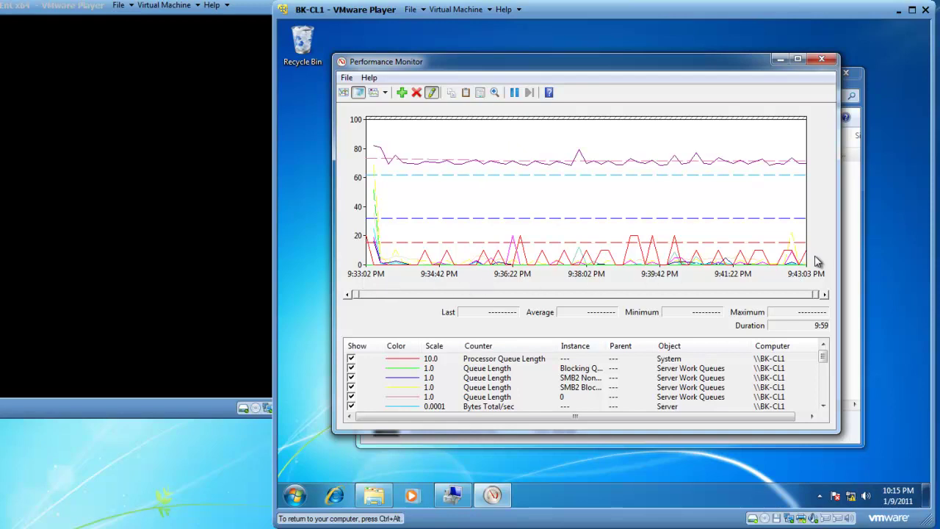
Highlight the Processor Queue Length counter in the graph and examine its data points and statistics.
{"action": "left_click", "coordinate": [508, 360]}
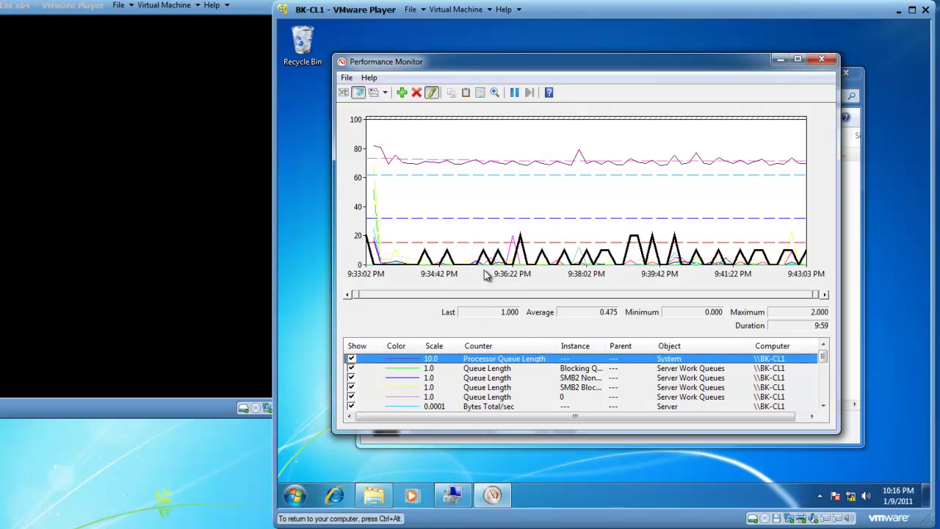
{"action": "mouse_move", "coordinate": [485, 256]}
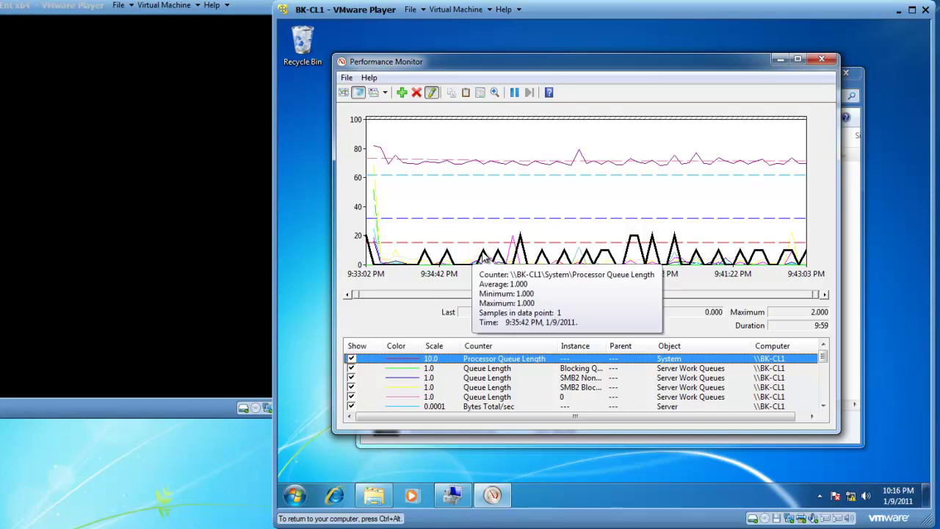
{"action": "key", "text": "ctrl+h"}
{"action": "key", "text": "ctrl+h"}
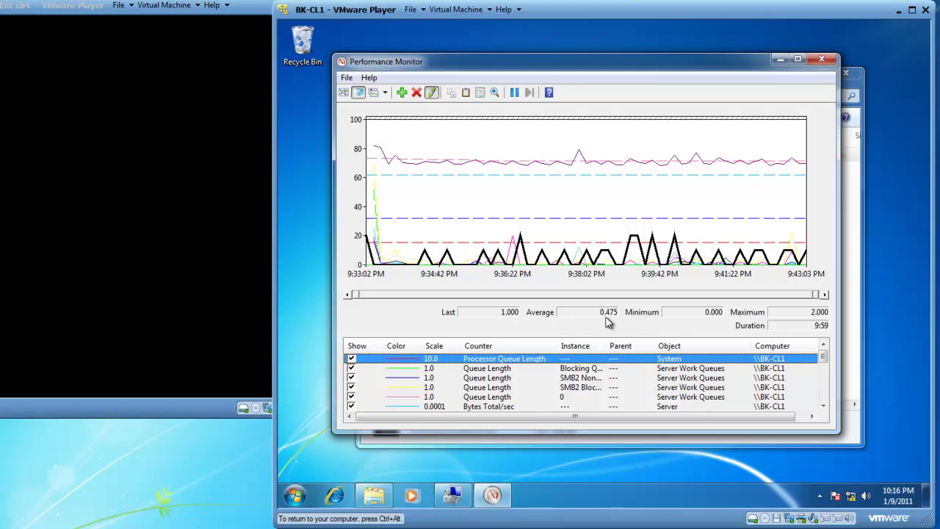
Examine the logged statistics of the Server Bytes Total/sec counter and the Processor % Processor Time counter.
{"action": "left_click", "coordinate": [503, 407]}
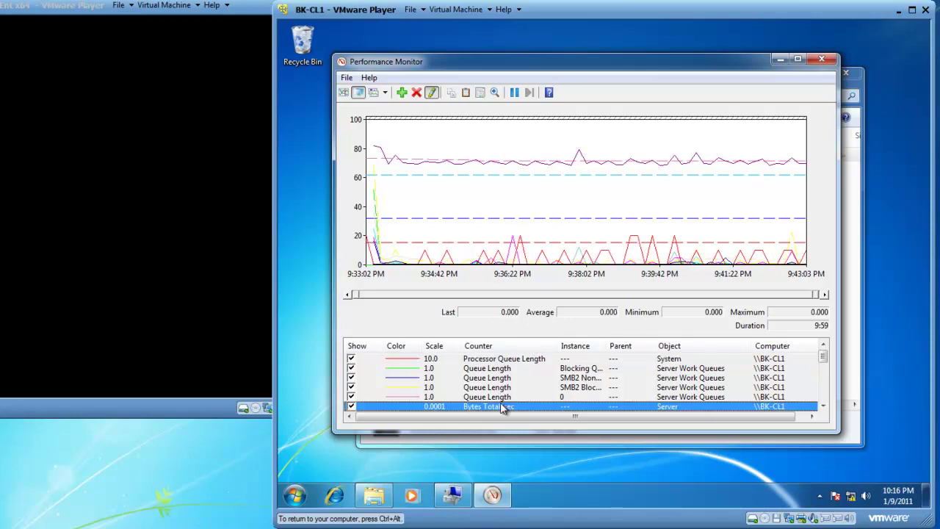
{"action": "left_click", "coordinate": [823, 408]}
{"action": "left_click", "coordinate": [822, 408]}
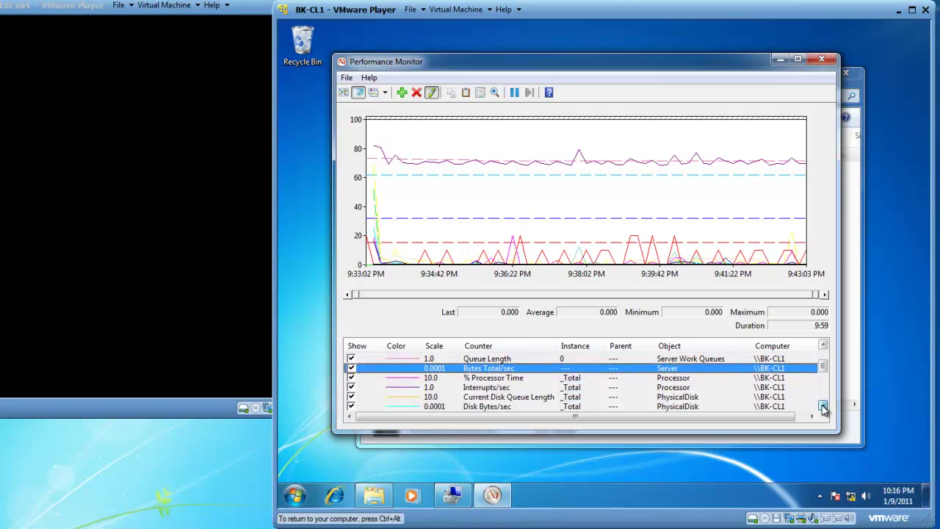
{"action": "left_click", "coordinate": [823, 408]}
{"action": "left_click", "coordinate": [492, 370]}
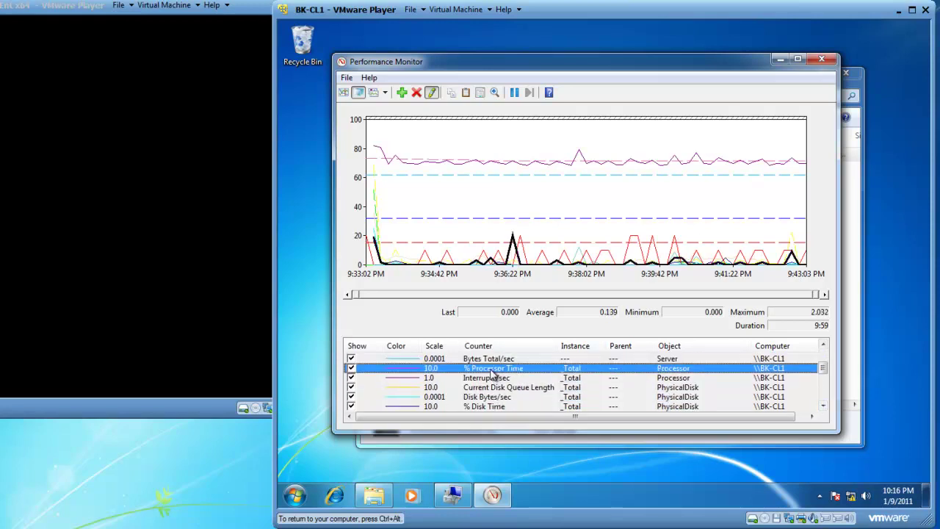